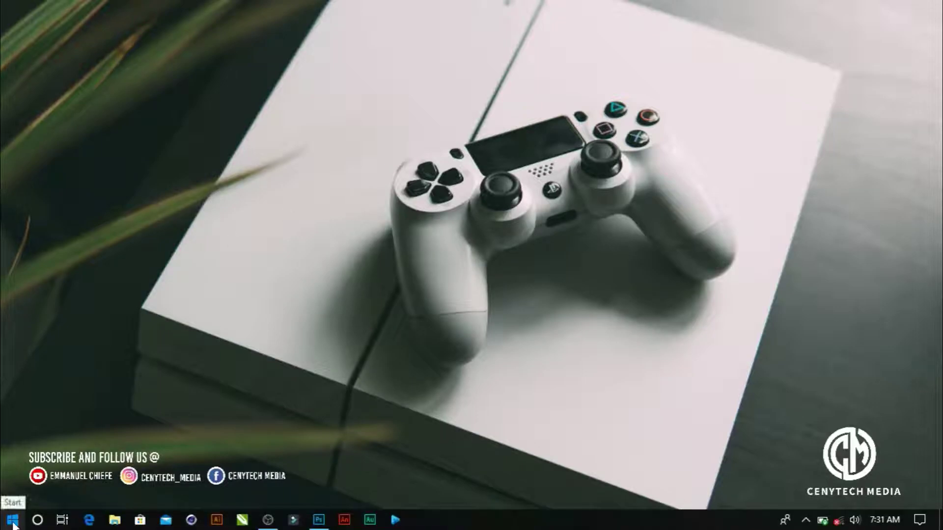
Open the Windows Start menu to show the installed apps, including Adobe Photoshop CC 2018
left_click(13, 521)
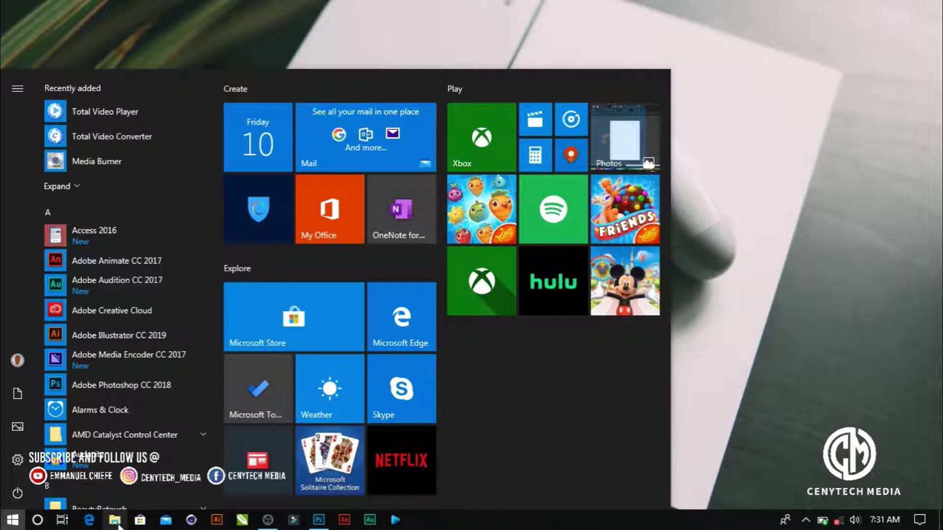
Open File Explorer, view the Videos folder, then close it to reveal the desktop
key("super")
key("super+e")
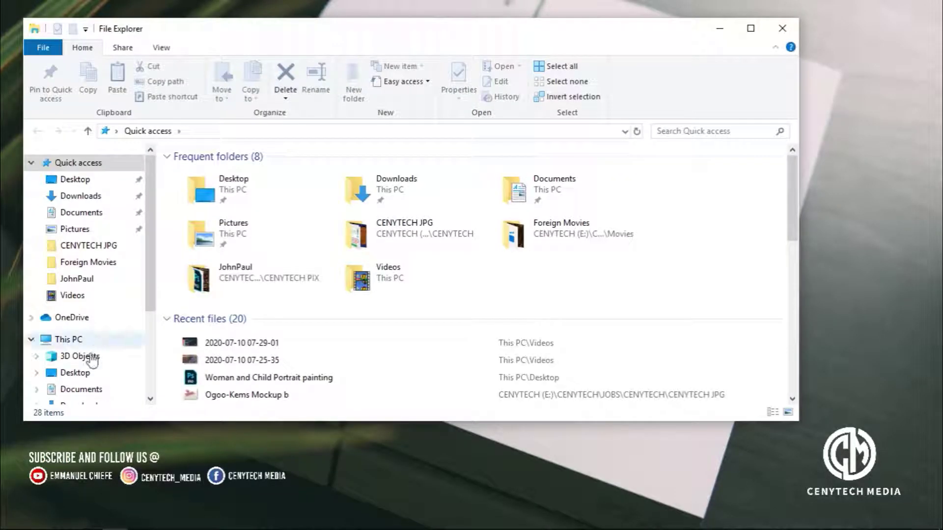
scroll(102, 339, "down", 1)
left_click(105, 253)
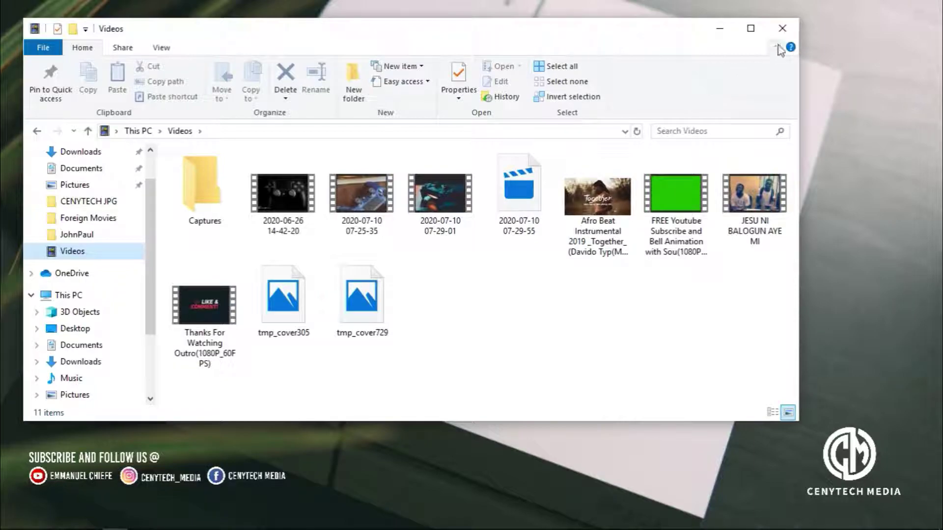
left_click(782, 29)
mouse_move(472, 519)
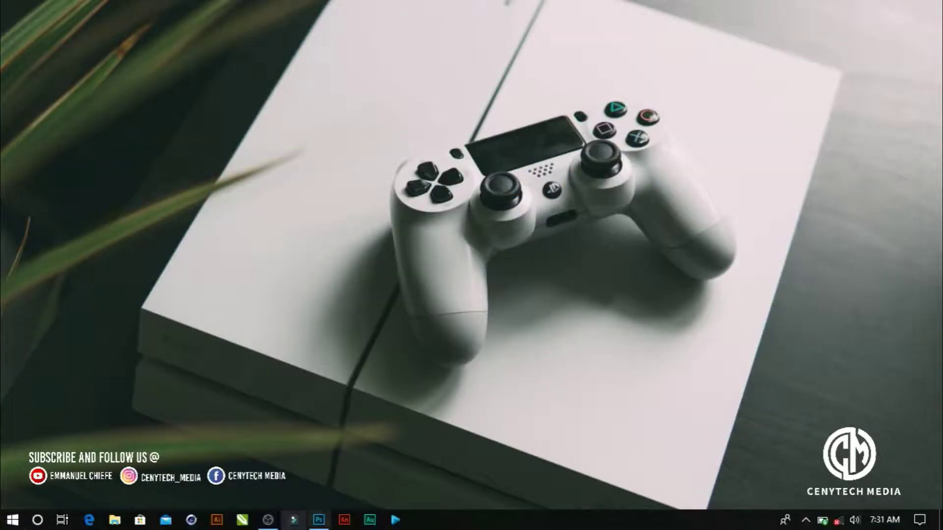
Browse Photo, Print, Web, Mobile and Film & Video presets, settling on Art & Illustration 1000 x 1000 px
left_click(323, 524)
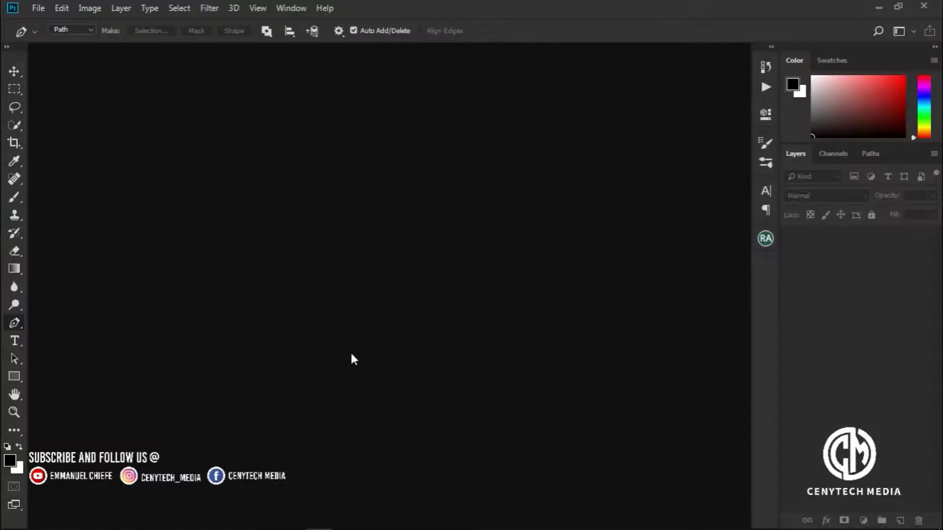
left_click(34, 15)
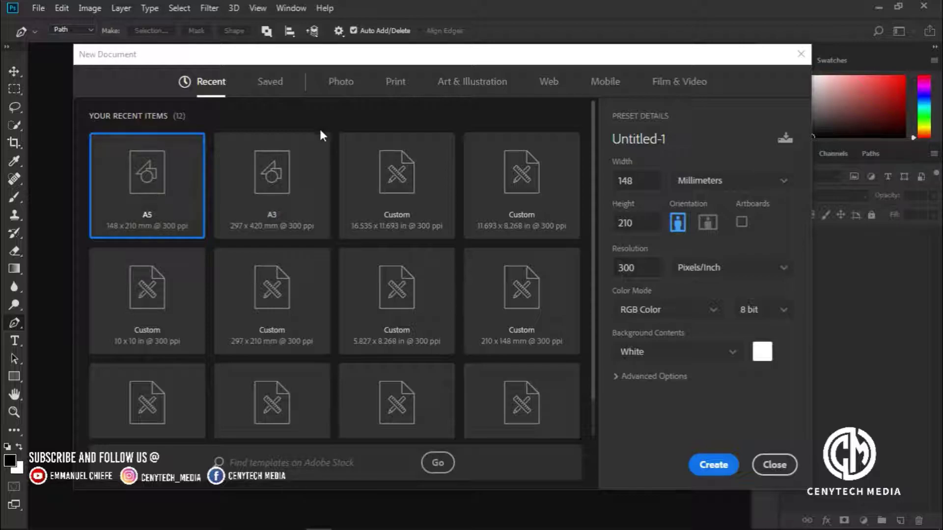
left_click(339, 81)
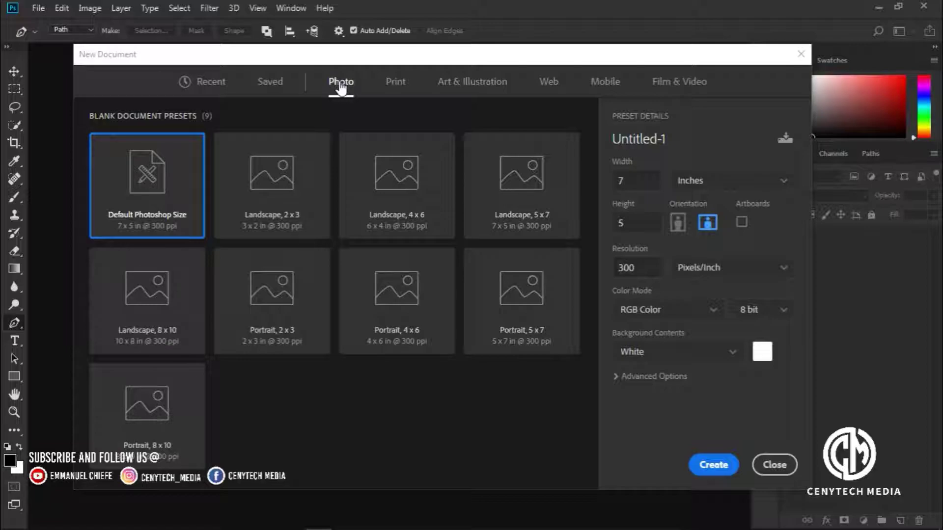
left_click(393, 81)
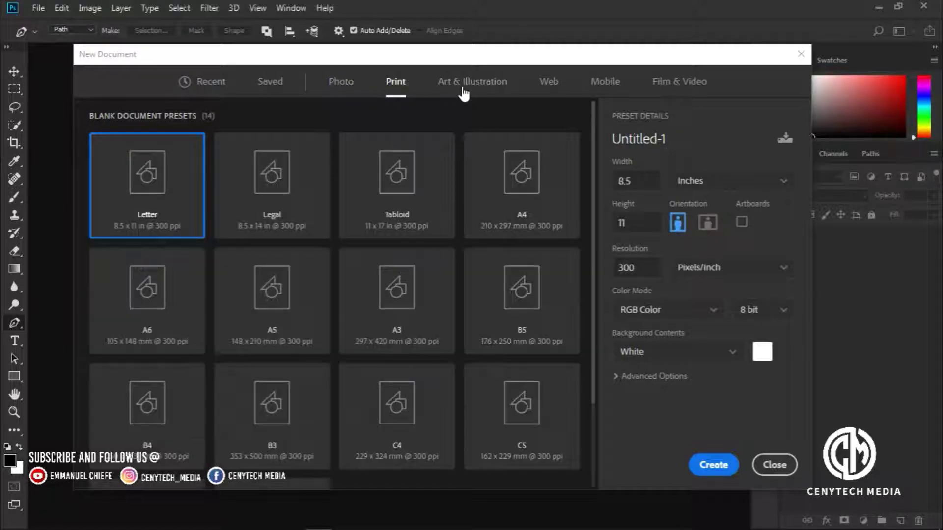
left_click(477, 93)
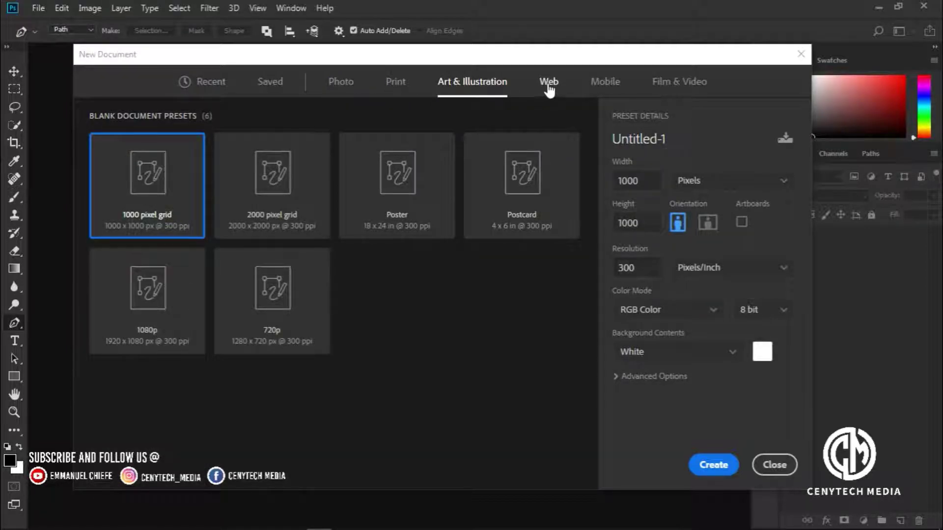
left_click(549, 90)
left_click(603, 86)
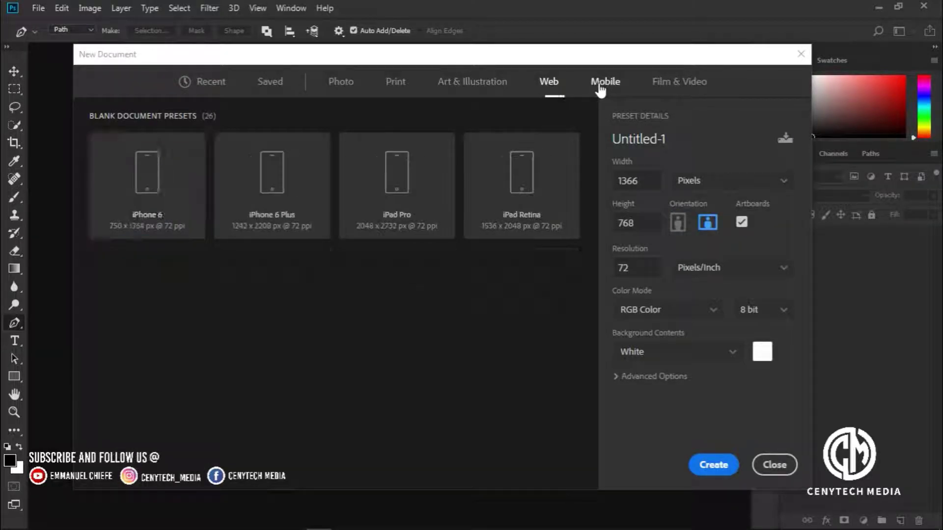
left_click(673, 85)
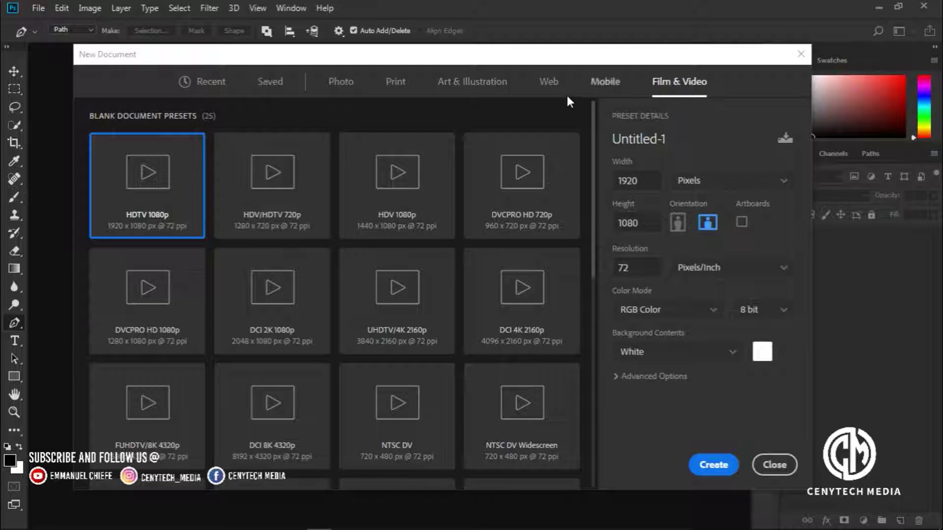
left_click(486, 90)
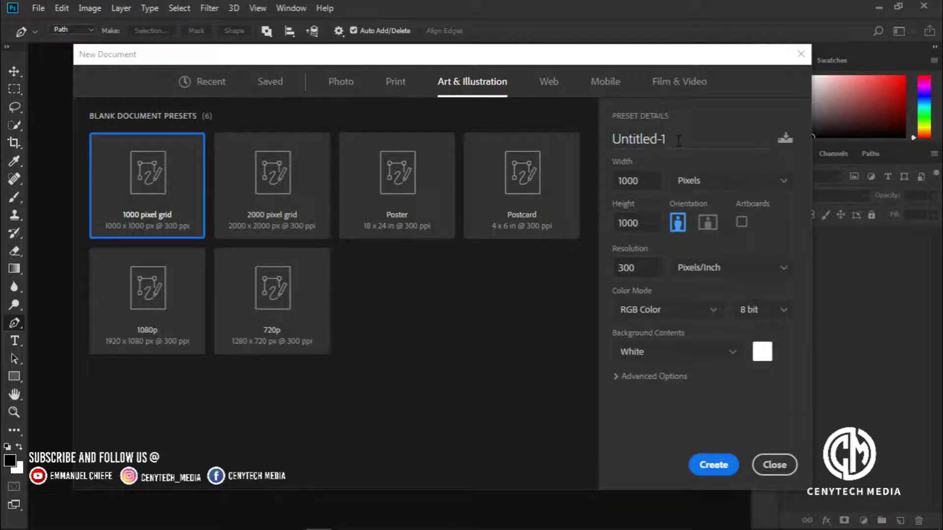
left_click(680, 141)
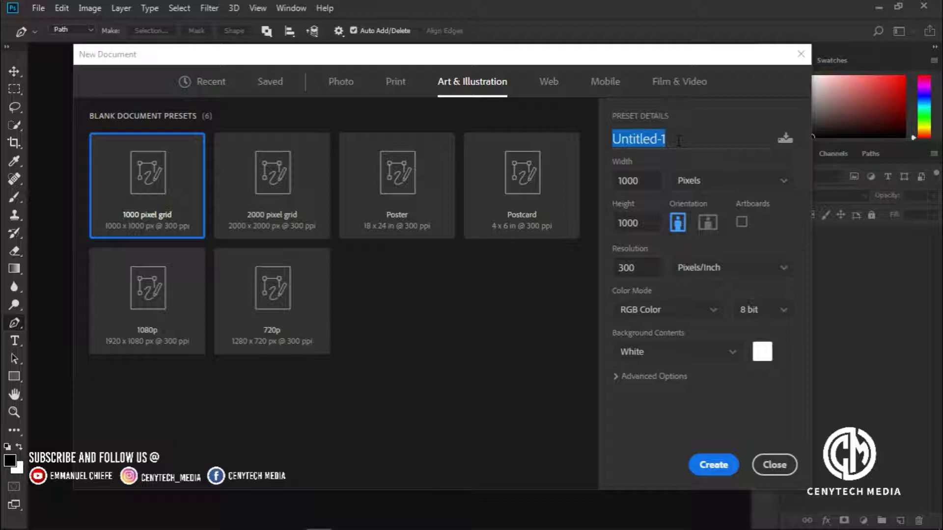
Switch the document size units from Pixels to Inches, giving 3.333 x 3.333 inches
left_click(650, 182)
left_click(643, 224)
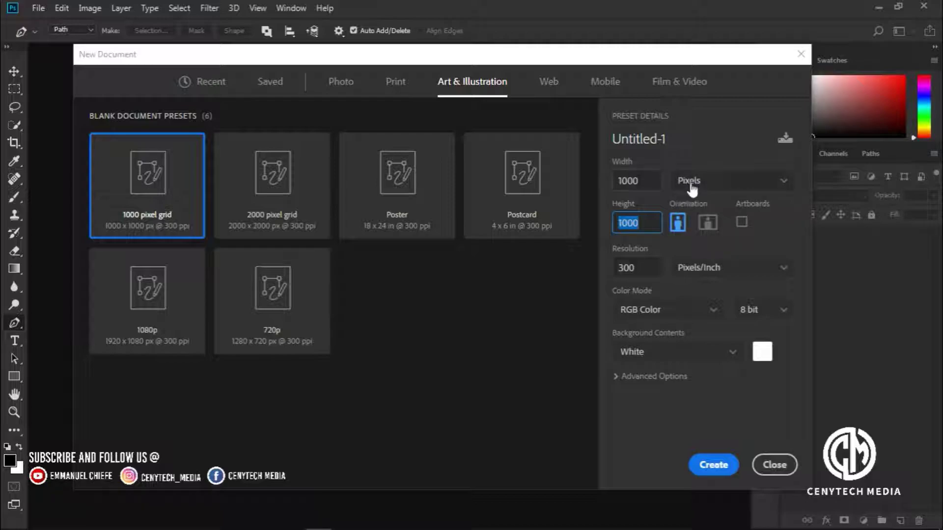
left_click(711, 182)
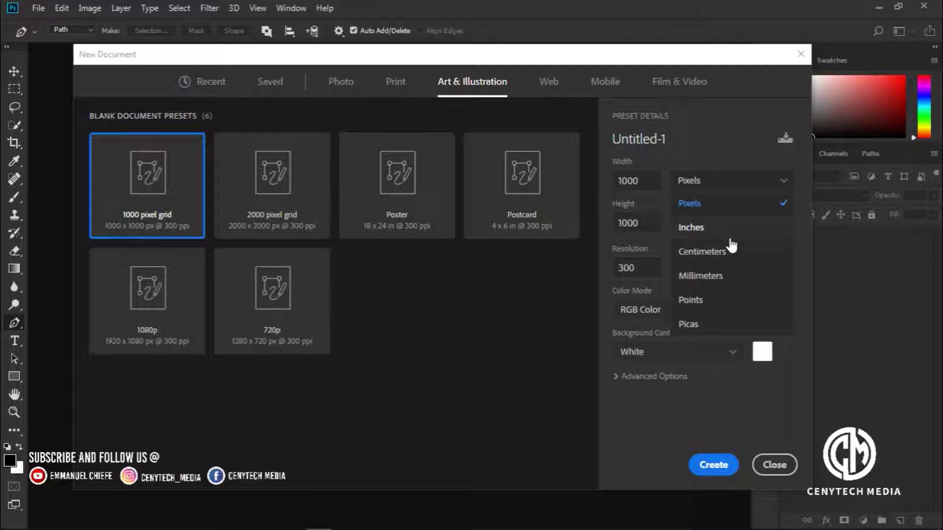
left_click(730, 236)
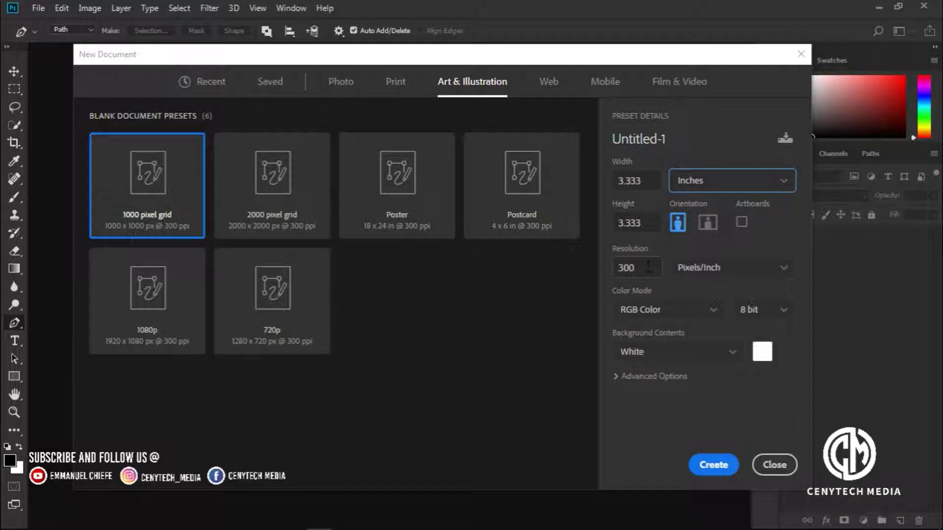
Keep the resolution at 300 Pixels/Inch and view the colour mode options
double_click(633, 267)
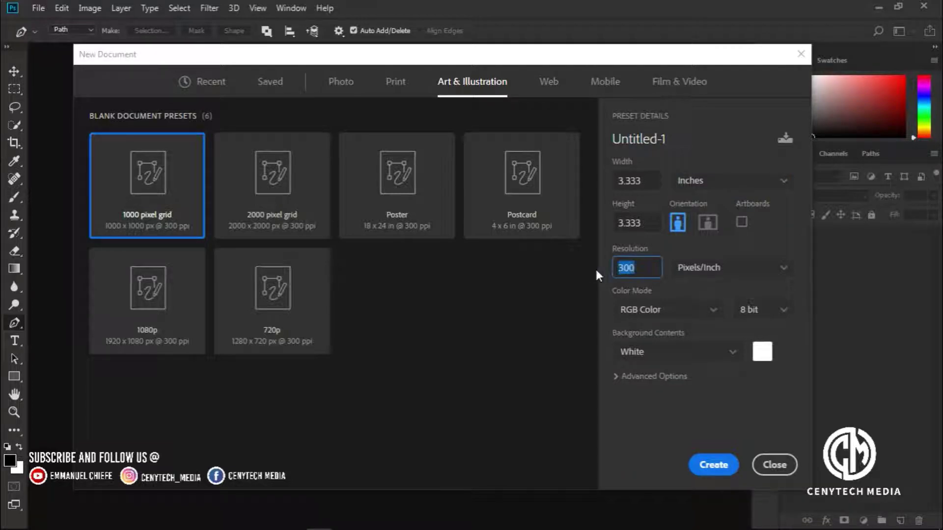
left_click(641, 268)
left_click(717, 271)
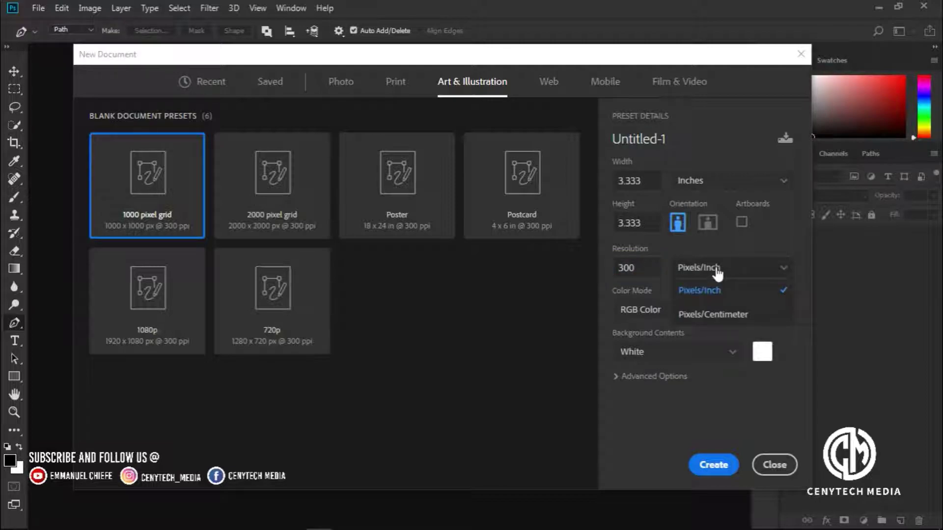
left_click(717, 271)
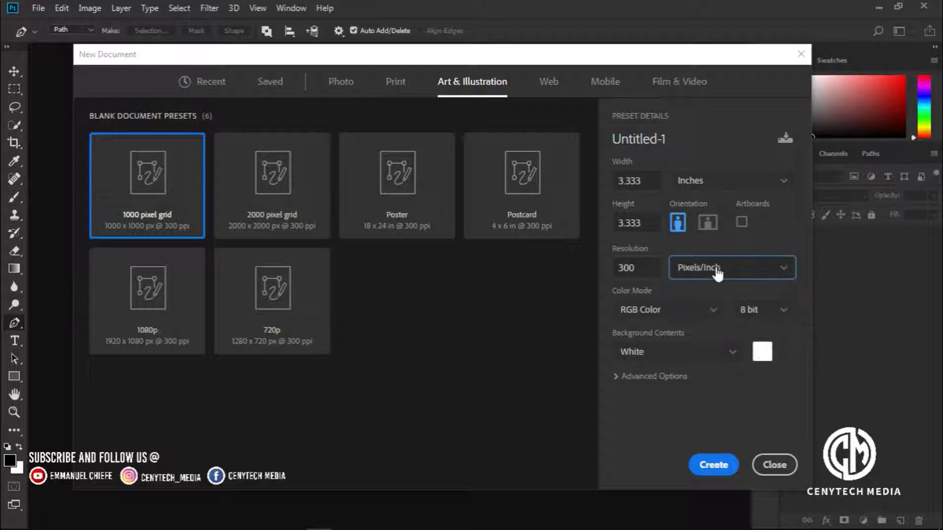
left_click(710, 315)
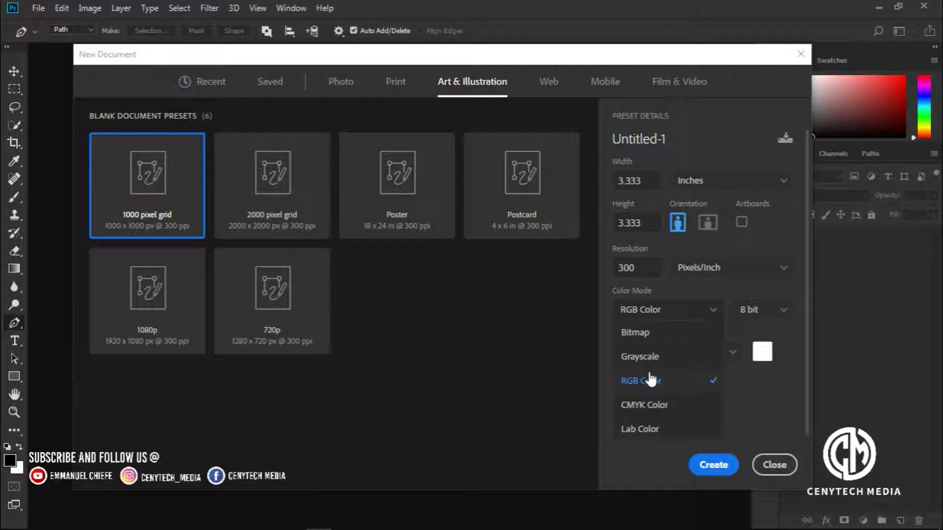
Keep RGB Color as the colour mode and White as the background contents
left_click(651, 379)
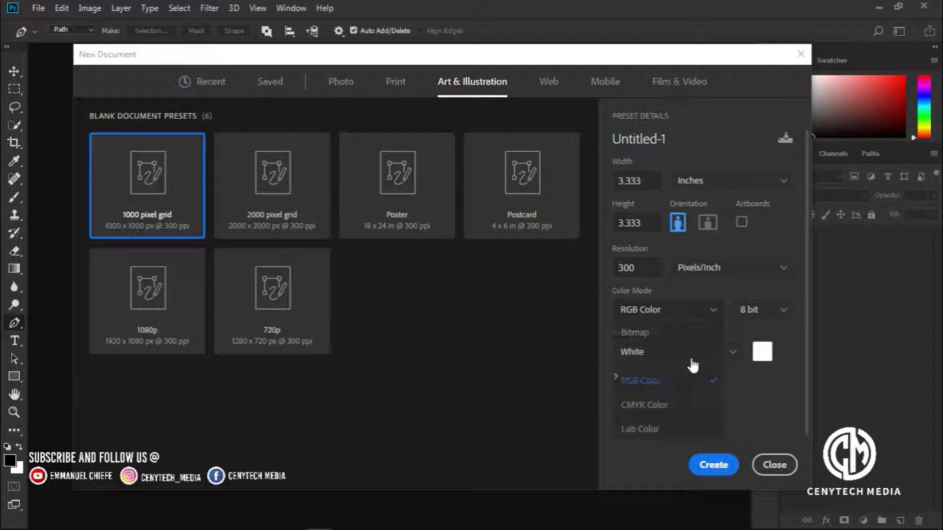
left_click(728, 352)
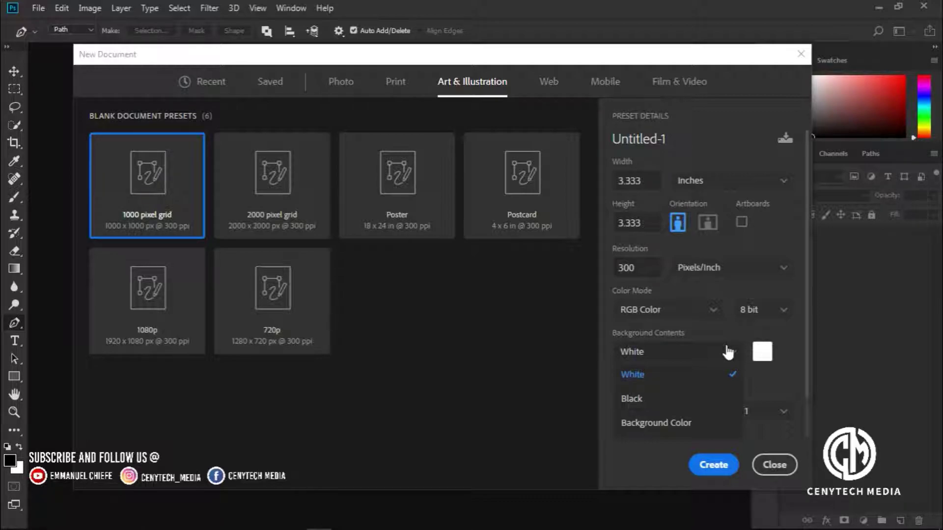
left_click(729, 333)
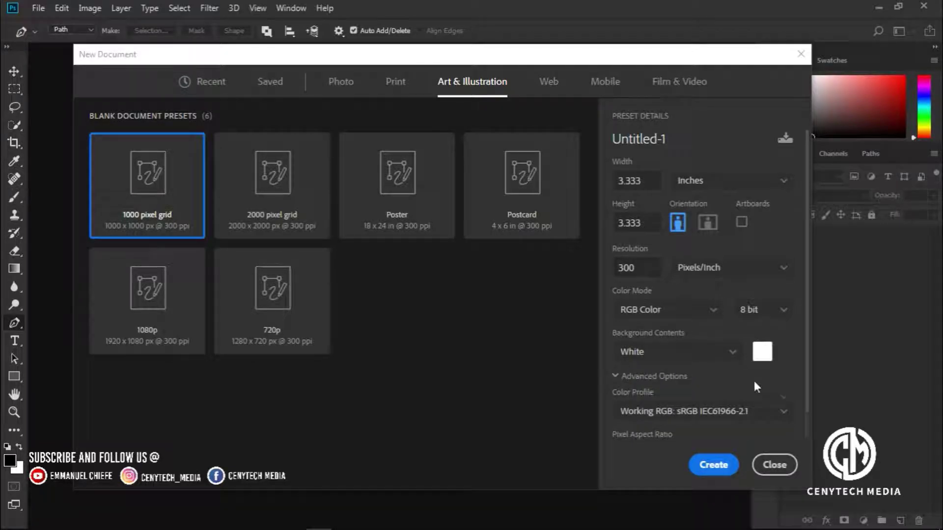
Choose the Print A5 preset in inches, landscape orientation (8.268 x 5.827), with Artboards enabled
left_click(396, 82)
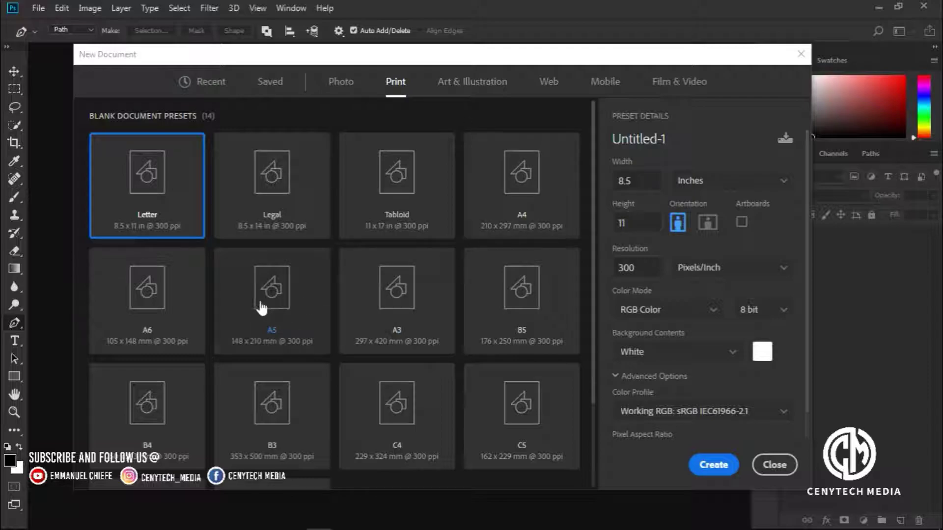
left_click(258, 302)
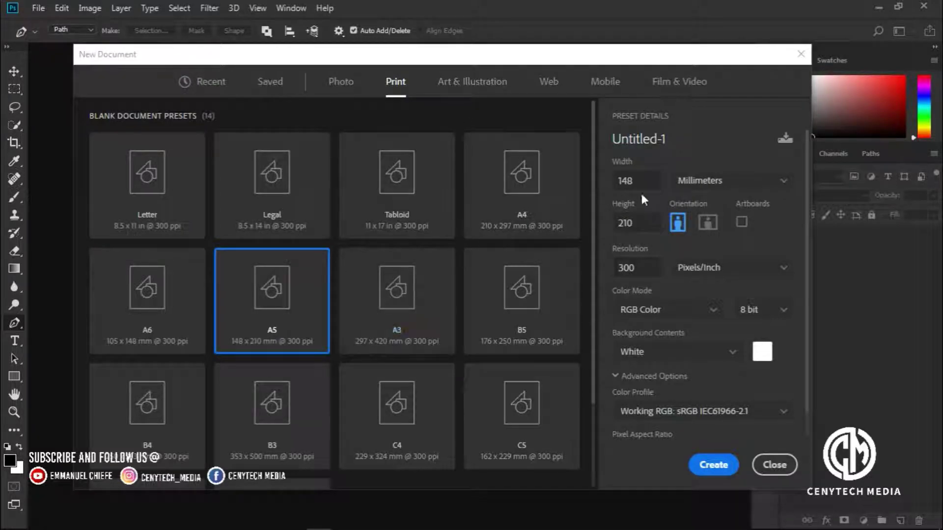
left_click(703, 187)
left_click(693, 227)
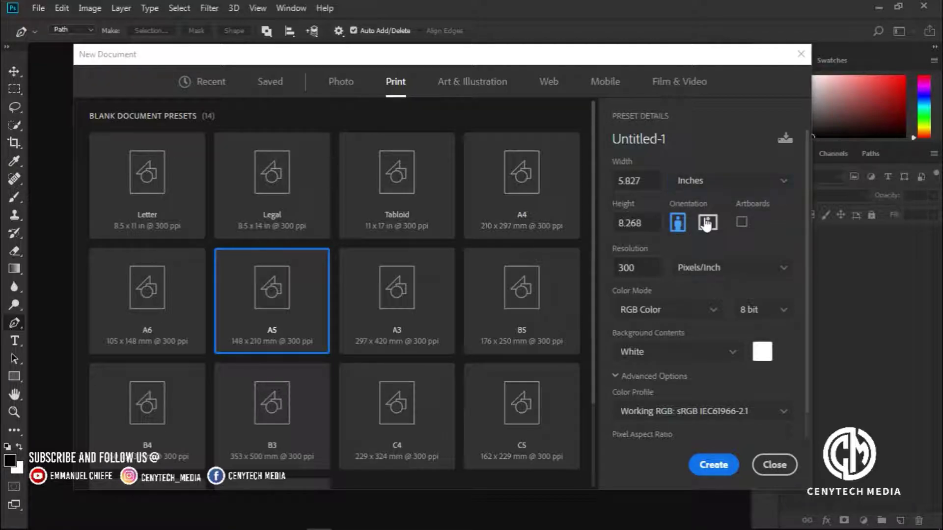
left_click(706, 224)
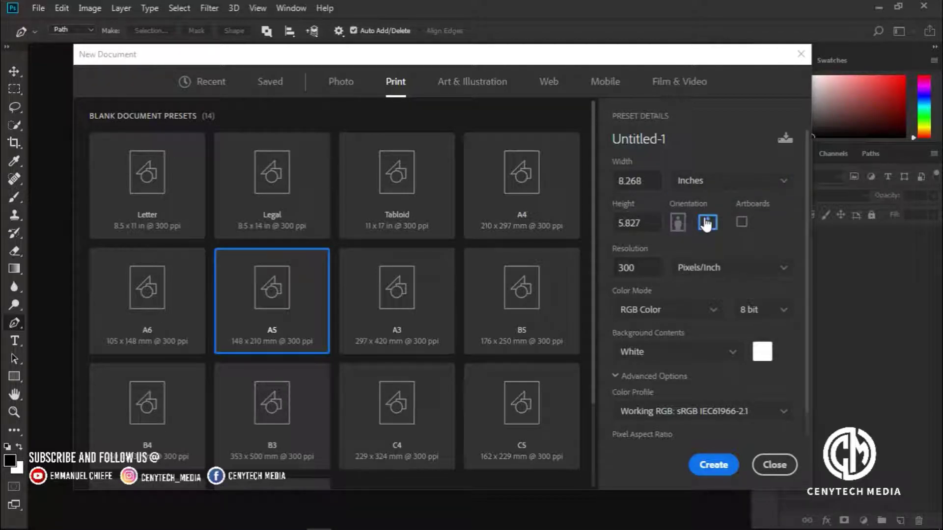
left_click(742, 223)
Create the landscape A5 Untitled-1 document and collapse Artboard 1 in the Layers panel
left_click(713, 465)
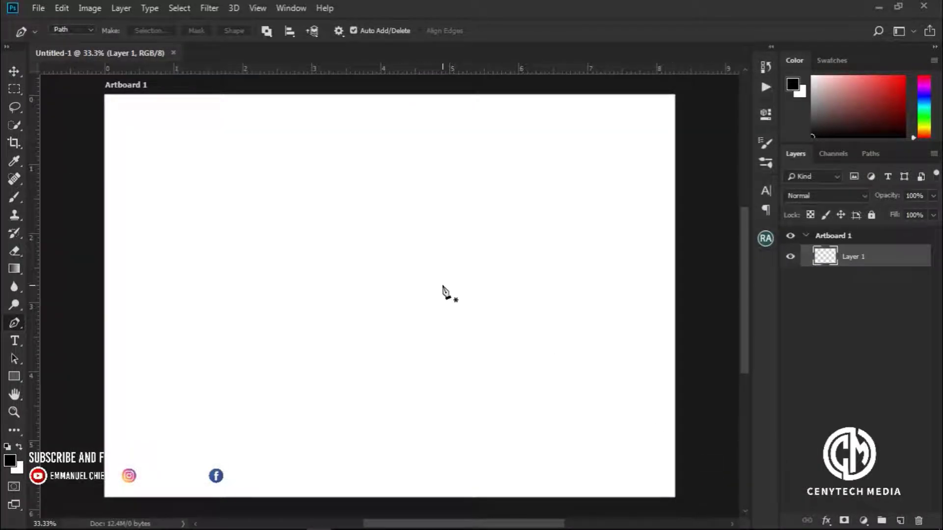
scroll(442, 287, "down", 1)
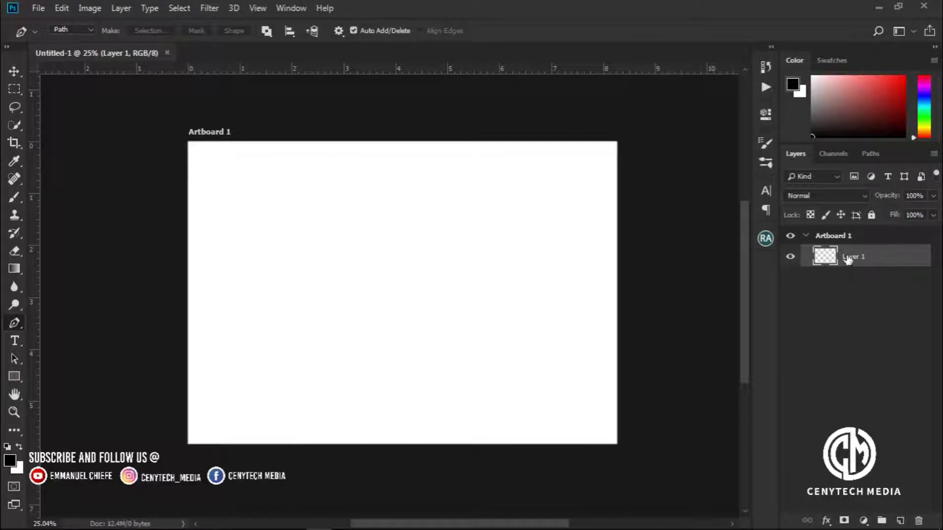
left_click(806, 236)
Duplicate Artboard 1 in the Layers panel and rename 'Artboard 1 copy' to 'Artboard 2'
left_click_drag(838, 240, 900, 519)
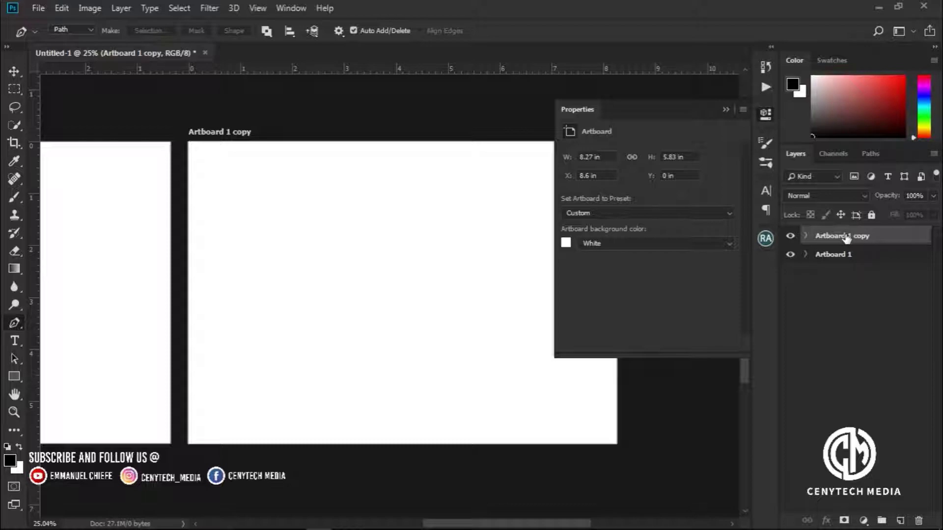
double_click(843, 236)
left_click(866, 237)
left_click_drag(867, 236, 846, 237)
type("2")
key("Return")
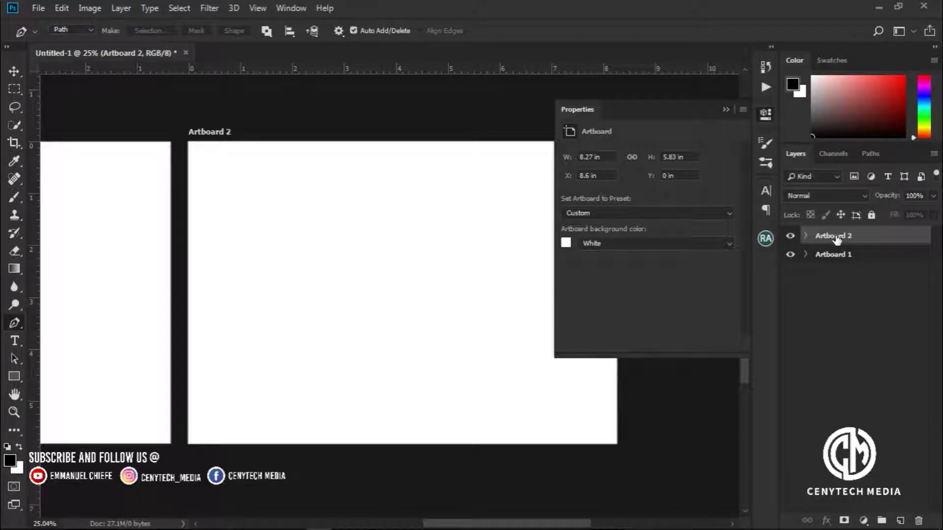
double_click(836, 236)
left_click(872, 238)
Collapse the Properties panel and zoom out to see Artboard 1 and Artboard 2 at 16.3%
left_click(726, 110)
scroll(715, 227, "down", 3)
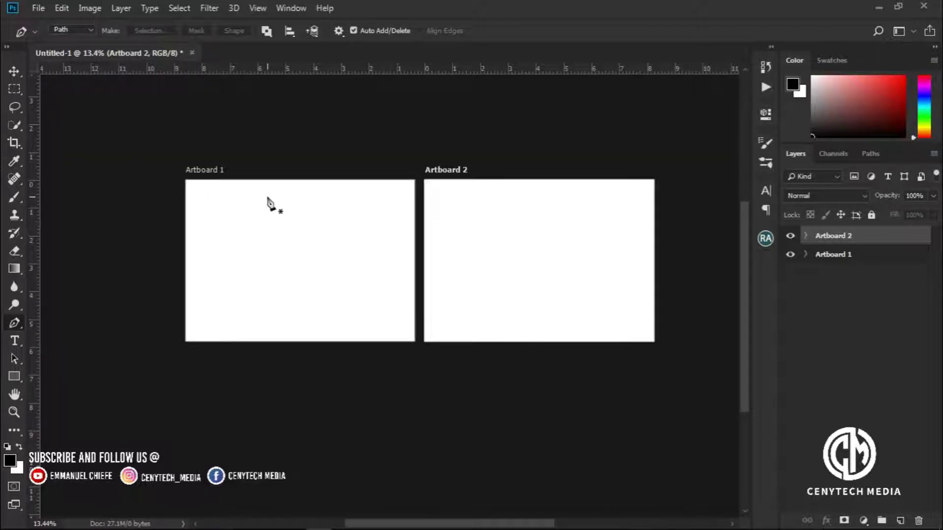
scroll(324, 199, "up", 1)
scroll(445, 206, "down", 1)
scroll(465, 209, "up", 1)
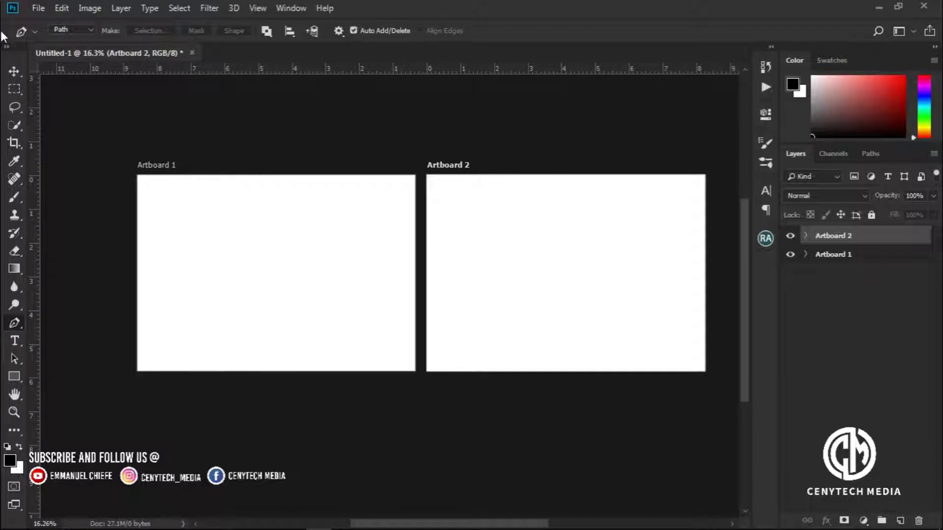
Select the Move tool and browse the File and Edit menus without choosing anything
left_click(14, 71)
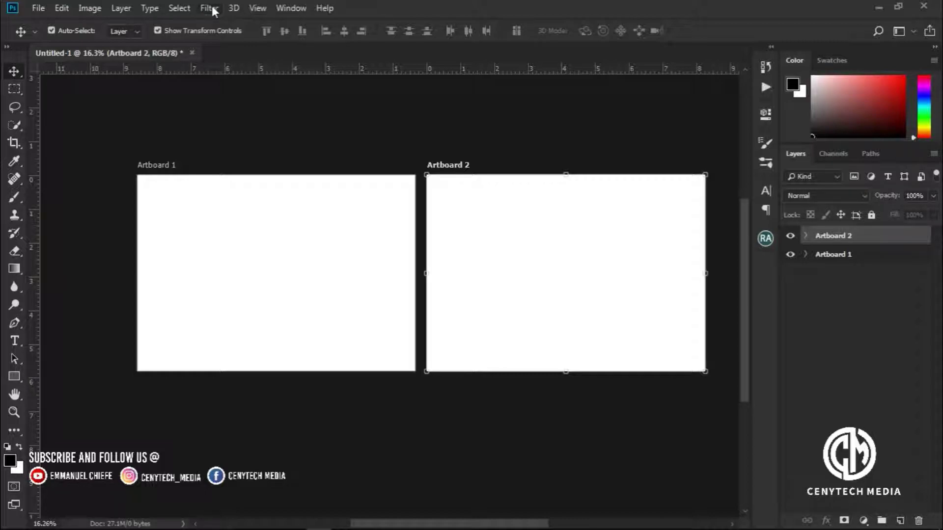
left_click(37, 8)
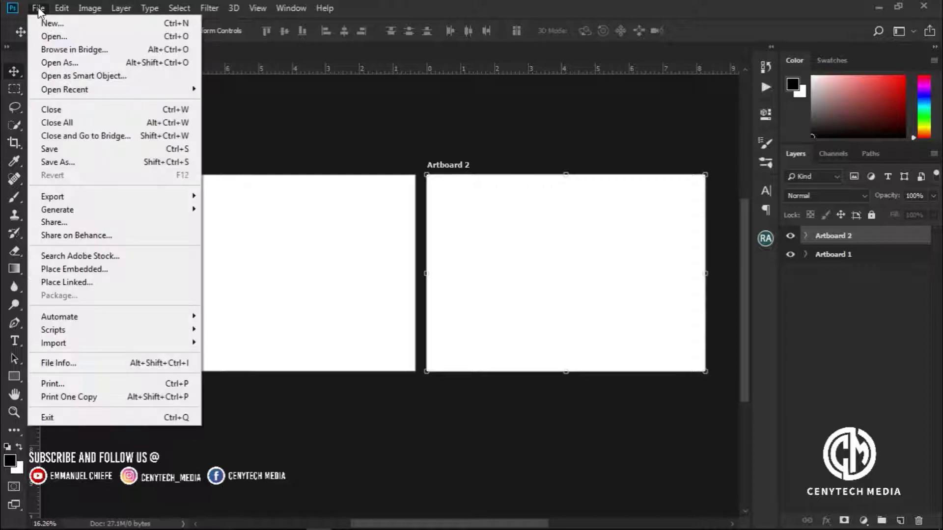
left_click(53, 11)
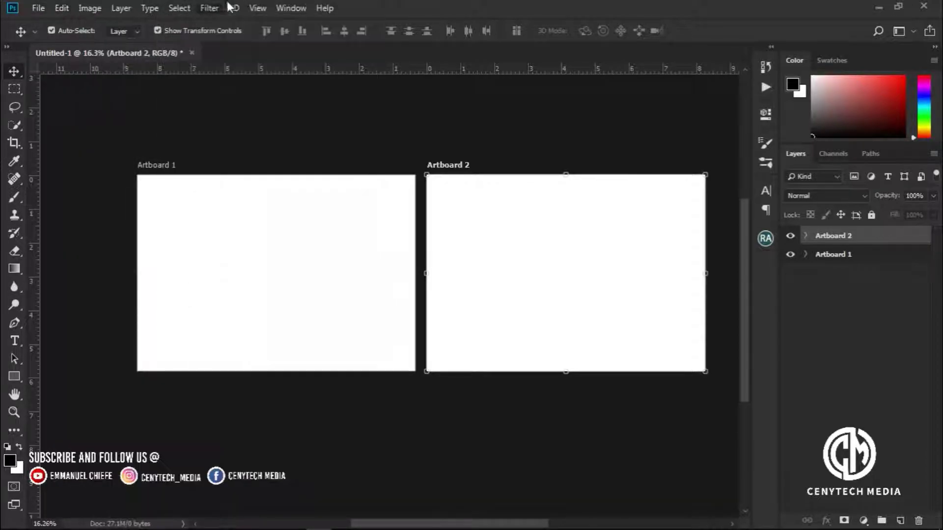
left_click(291, 8)
left_click(39, 9)
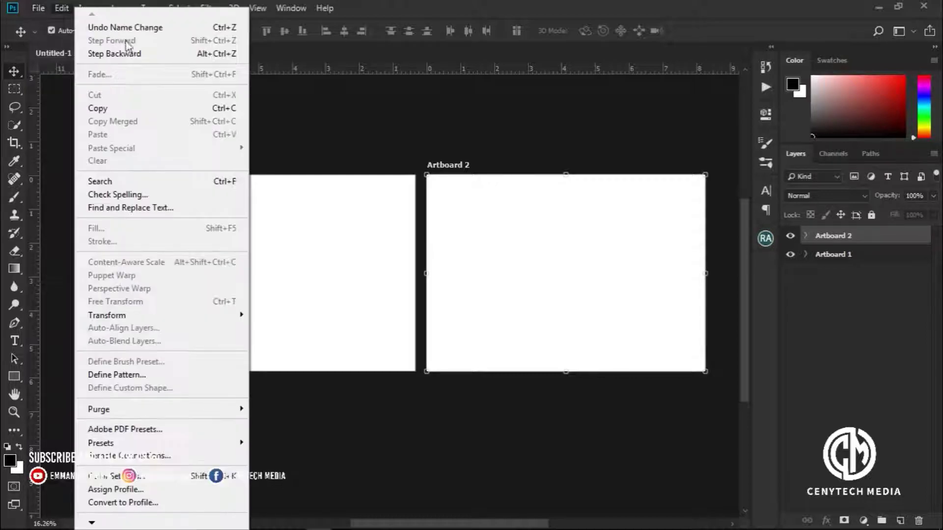
left_click(52, 84)
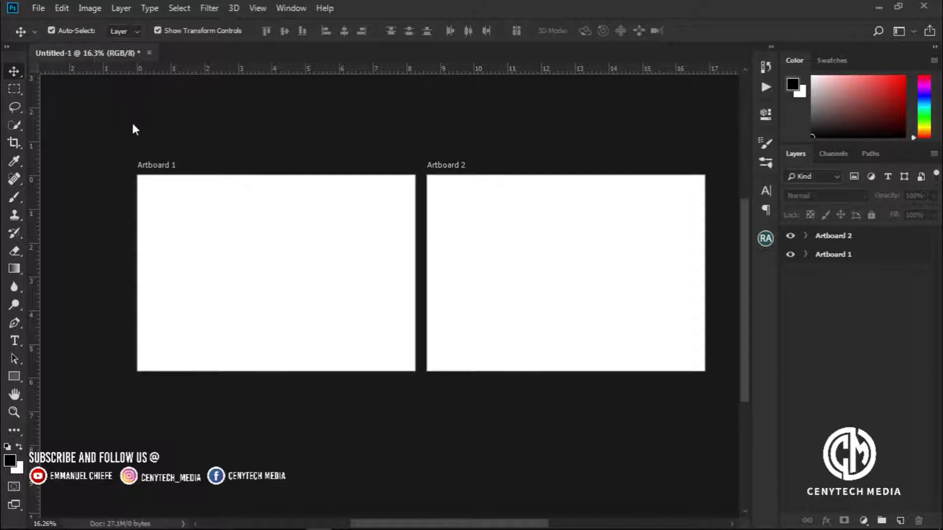
mouse_move(93, 54)
left_mouse_down()
mouse_move(150, 153)
mouse_move(99, 52)
left_mouse_up()
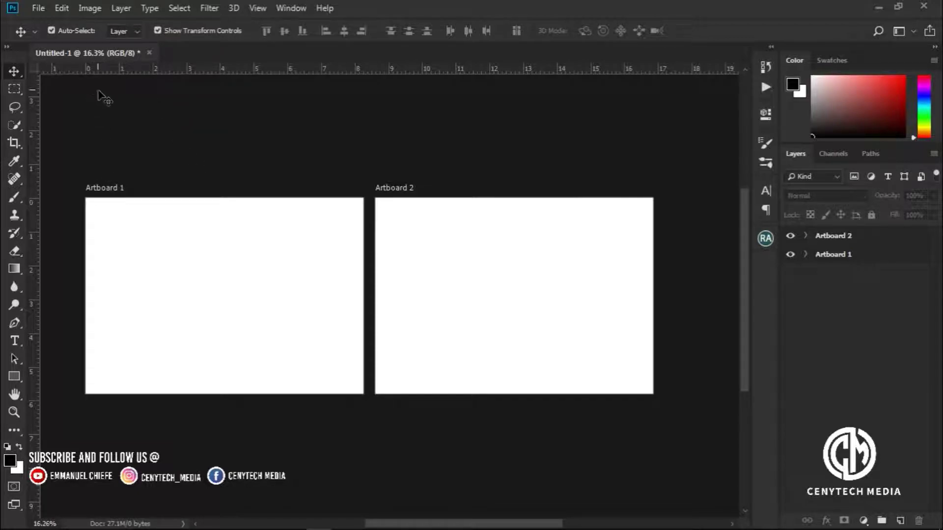
scroll(100, 126, "up", 1)
scroll(98, 98, "up", 1)
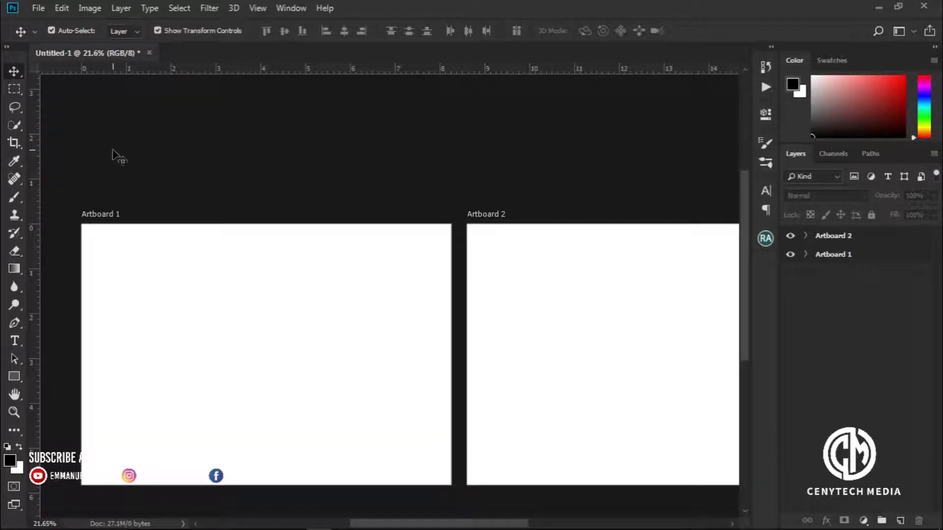
scroll(114, 147, "down", 2)
scroll(261, 197, "up", 1)
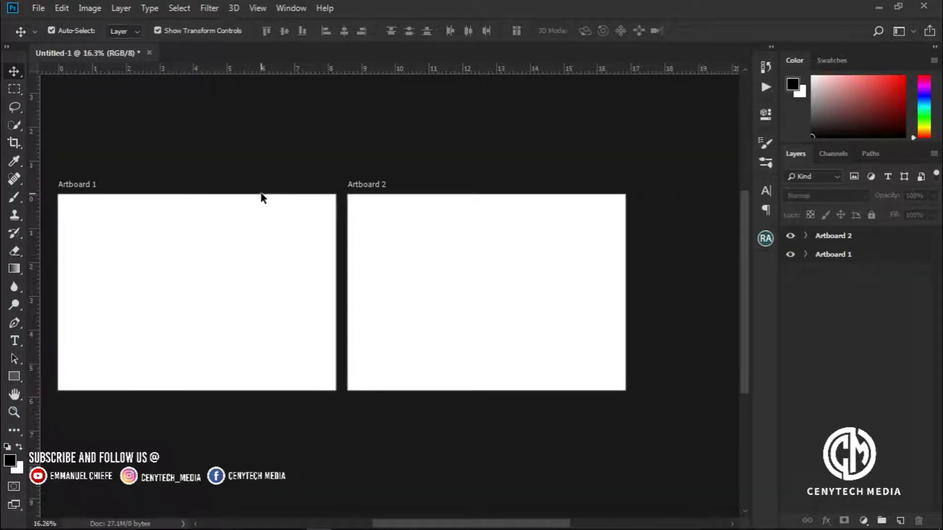
scroll(260, 198, "down", 1)
scroll(111, 179, "up", 1)
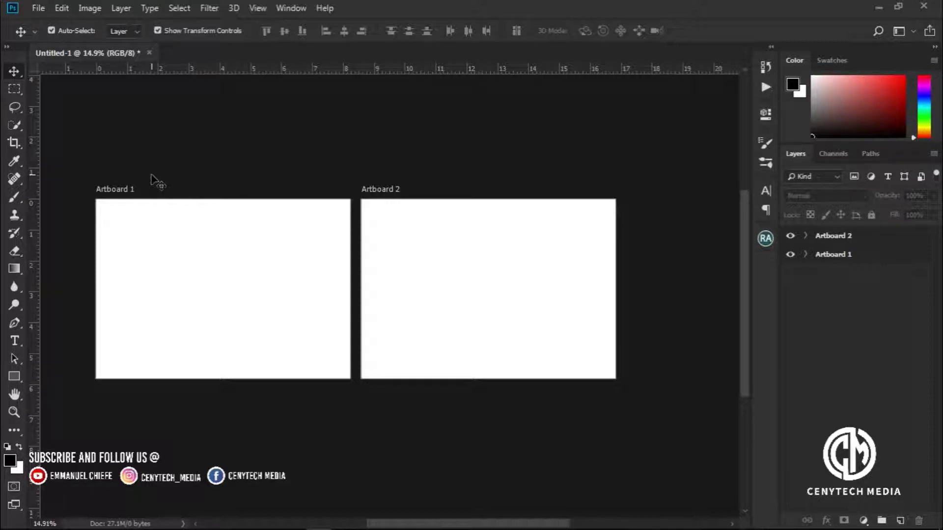
Open Preferences with Ctrl+K and go to the Tools page, where Zoom with Scroll Wheel is enabled
key("ctrl")
key("i")
key("ctrl+k")
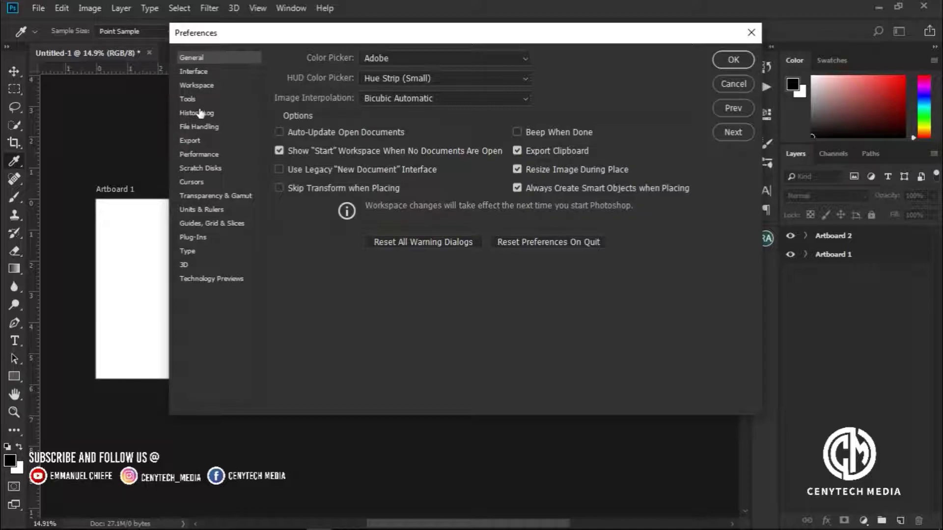
left_click(208, 87)
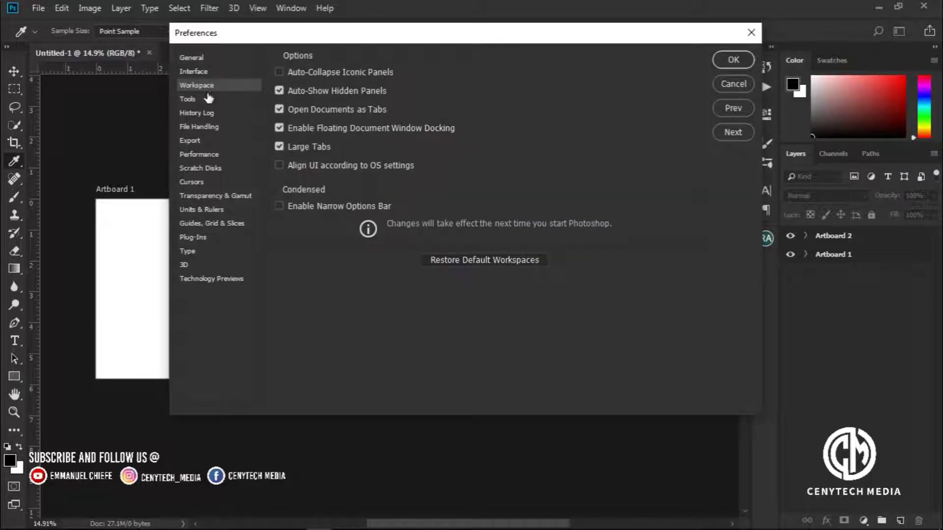
left_click(208, 99)
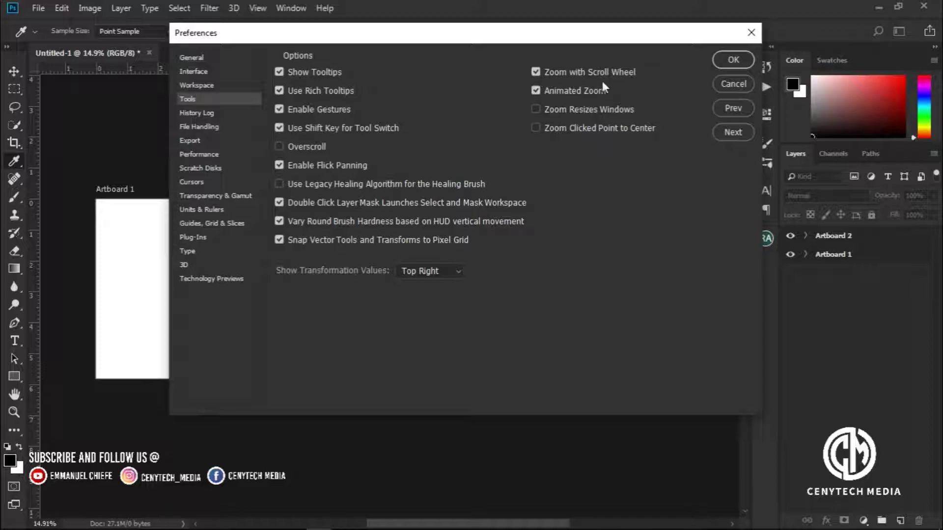
mouse_move(589, 72)
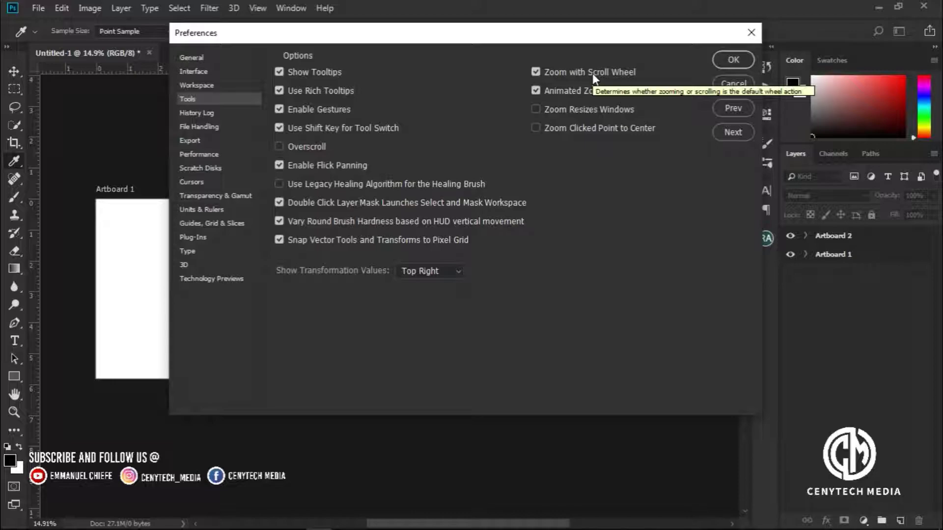
Close Preferences and zoom back to 14.9% to show both blank artboards
left_click(726, 83)
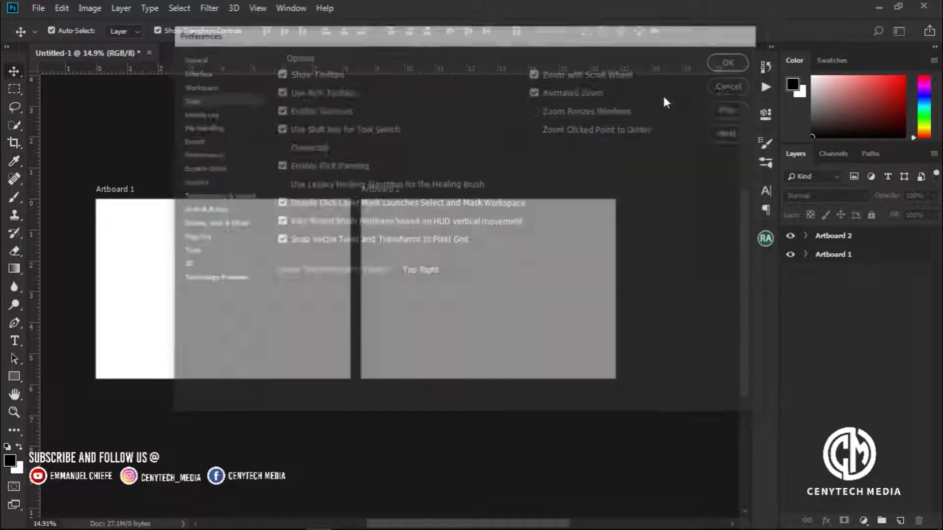
key("v")
scroll(255, 236, "up", 2)
scroll(304, 234, "down", 3)
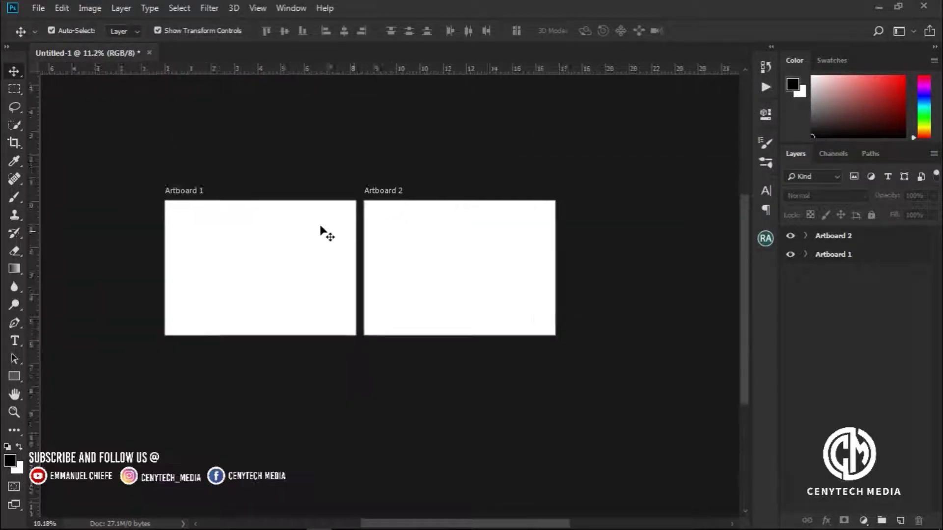
scroll(247, 248, "down", 1)
scroll(251, 235, "up", 1)
scroll(231, 227, "up", 1)
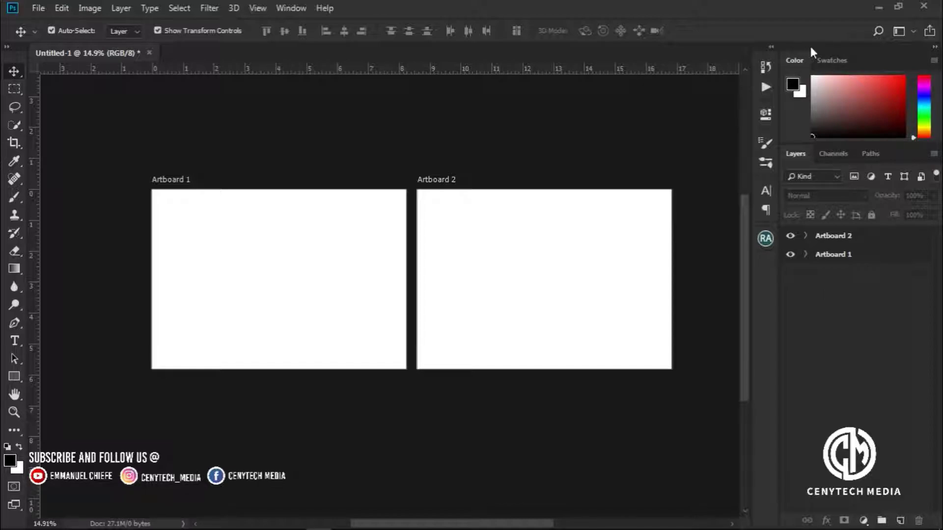
left_click(828, 62)
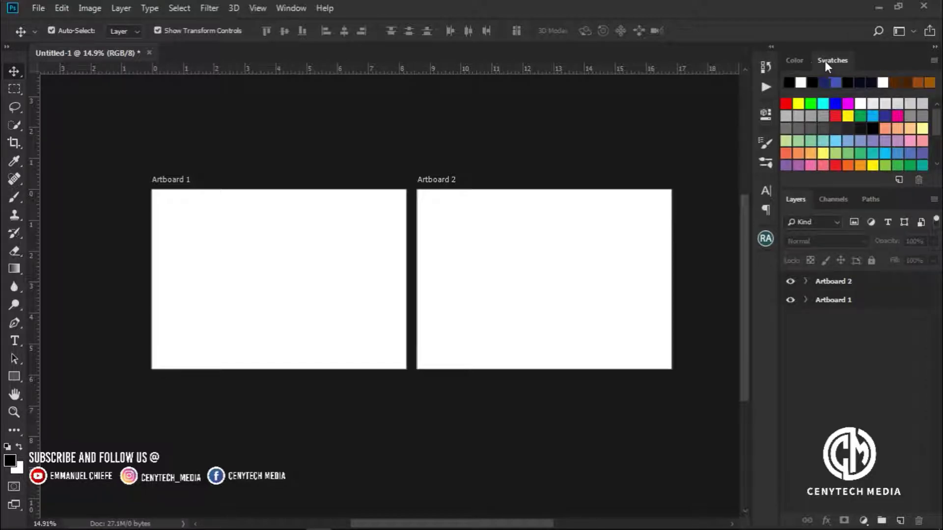
left_click(795, 60)
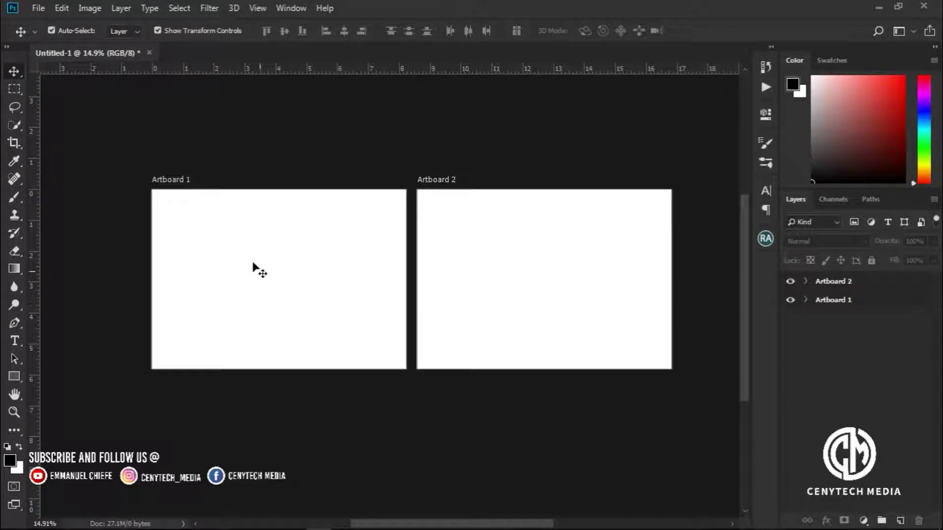
Show the File menu commands for the Untitled-1 document
left_click(38, 8)
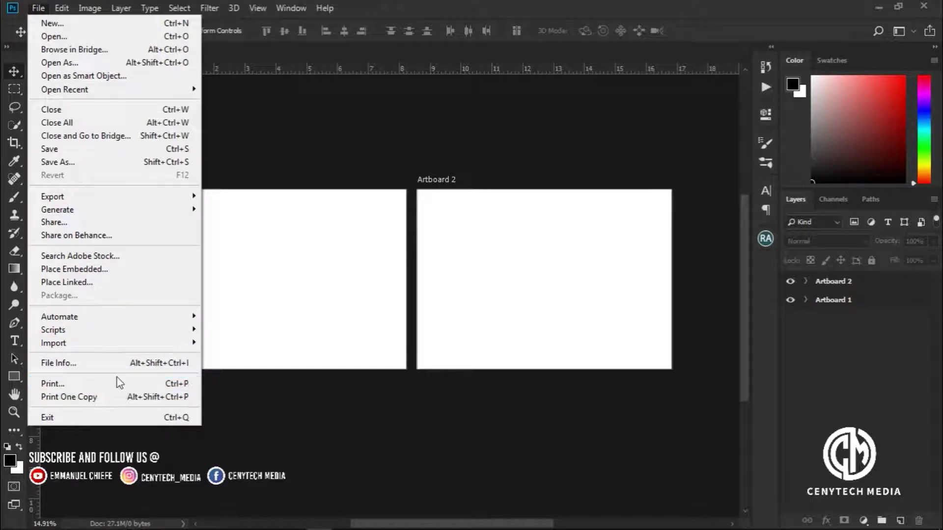
key("Escape")
left_click(38, 8)
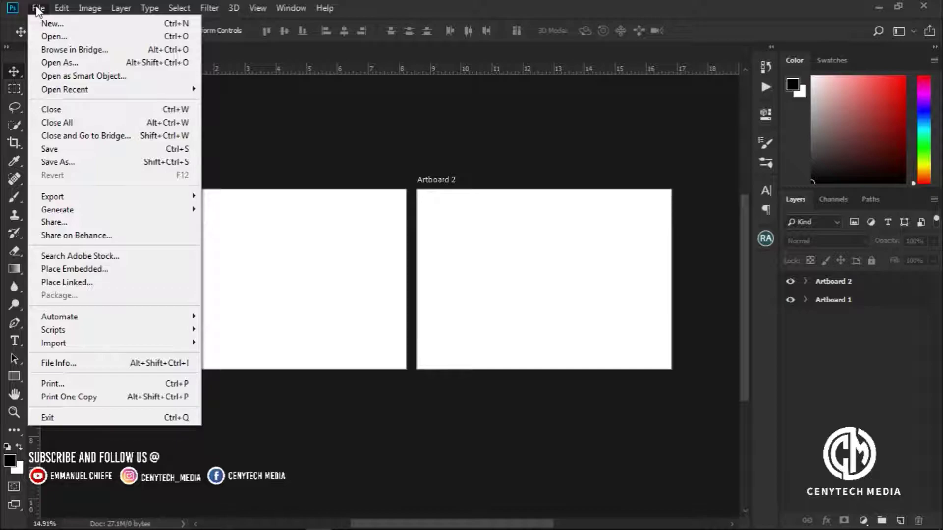
Dismiss the File menu and show the Edit menu with its undo option
left_click(75, 97)
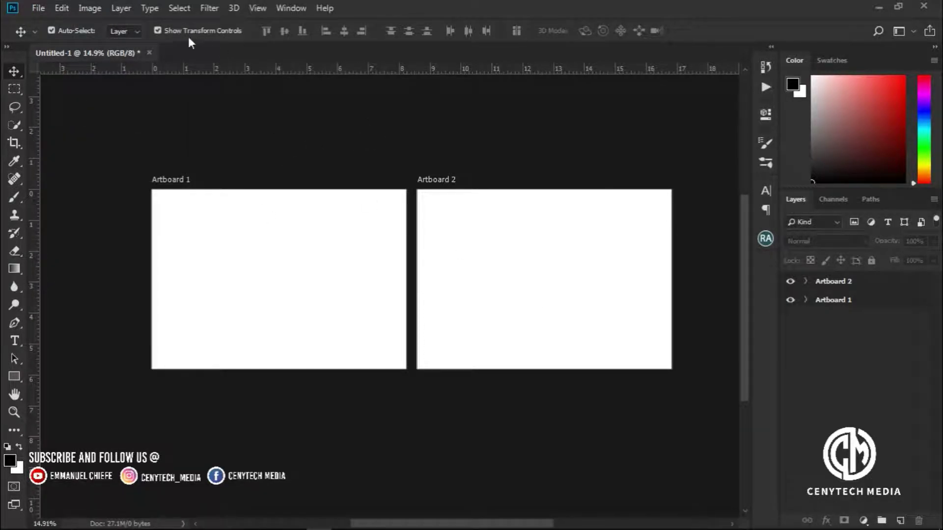
left_click(61, 8)
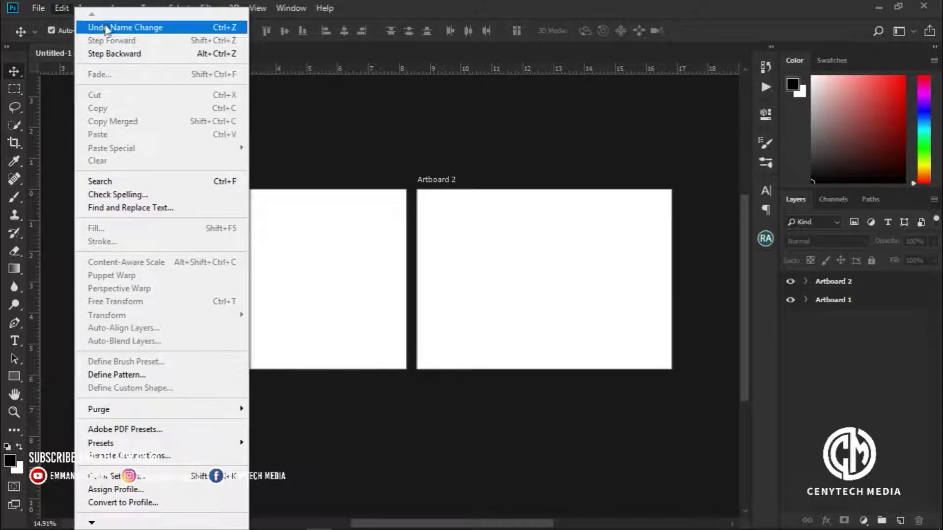
Browse the Image and Window menus, then bring up the File menu
left_click(149, 8)
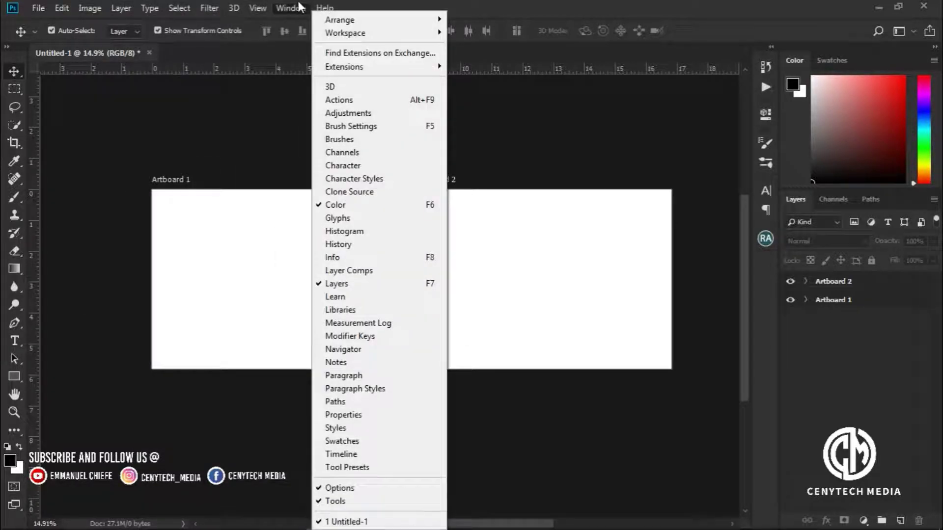
left_click(104, 11)
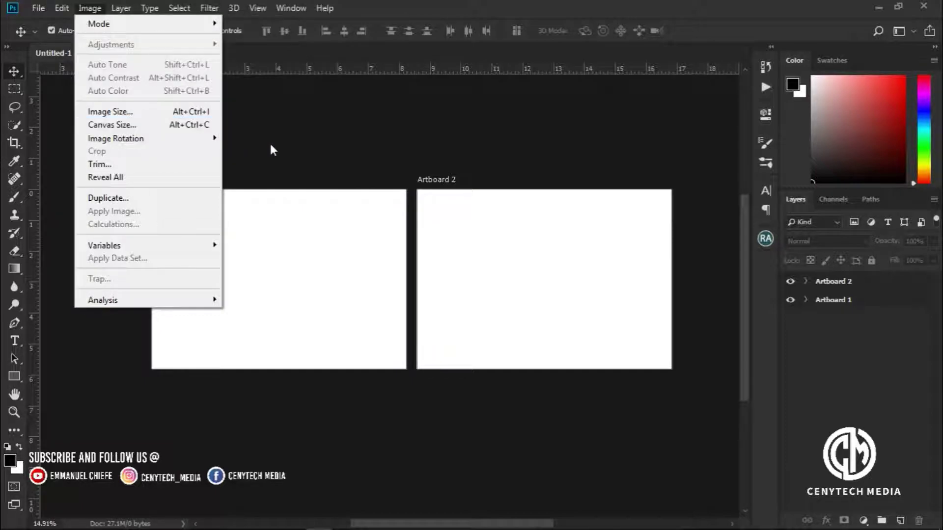
left_click(185, 91)
left_click(38, 8)
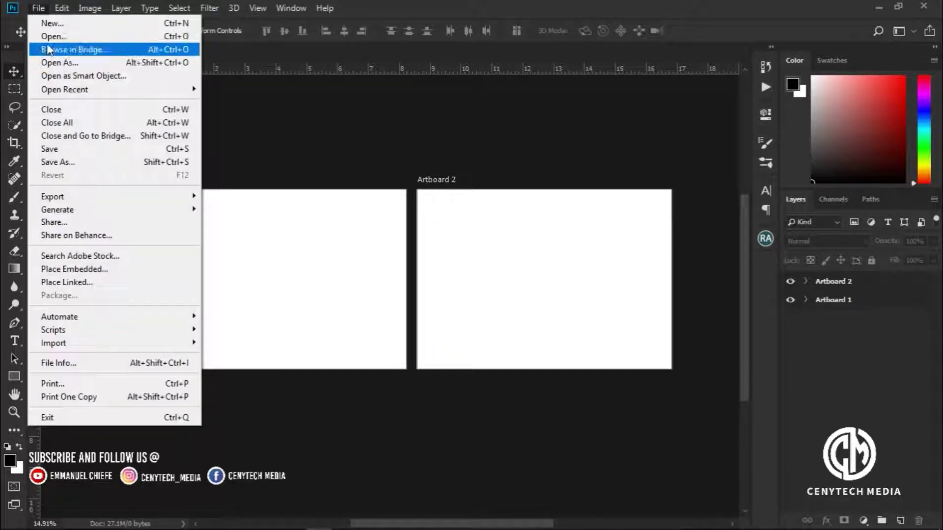
Open the dp.jpg portrait as a new document and show the Image menu
left_click(52, 38)
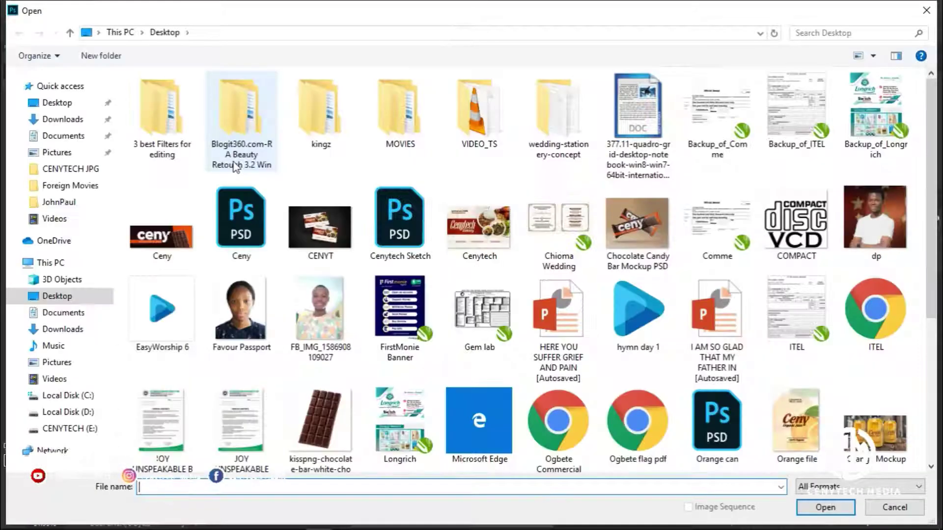
left_click(872, 221)
double_click(872, 221)
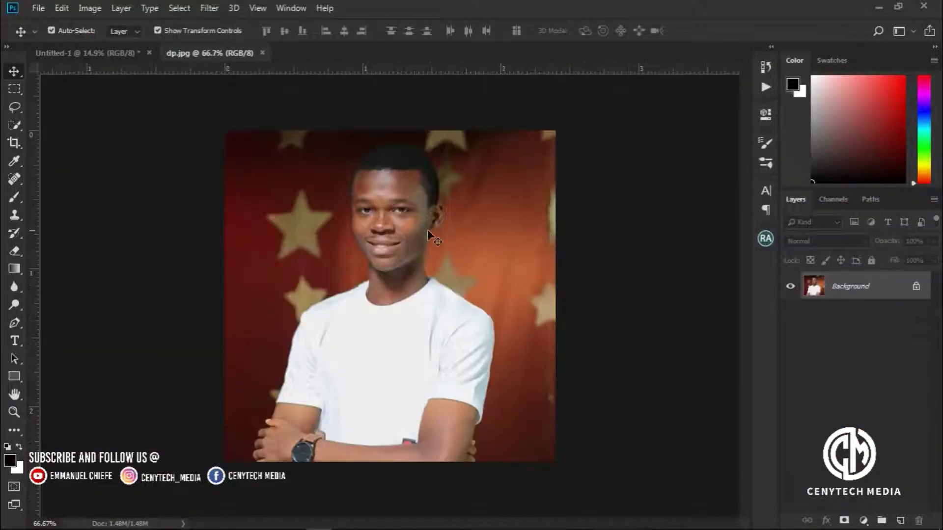
left_click(84, 7)
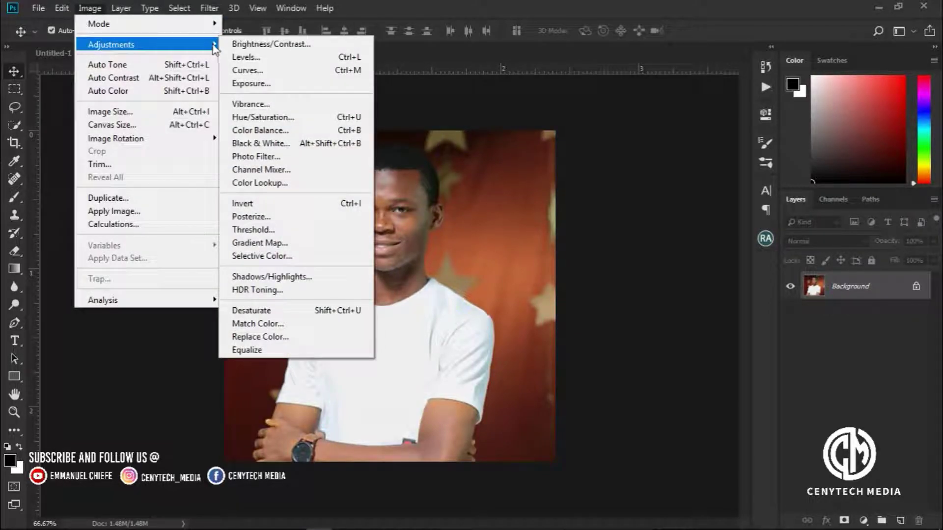
mouse_move(110, 44)
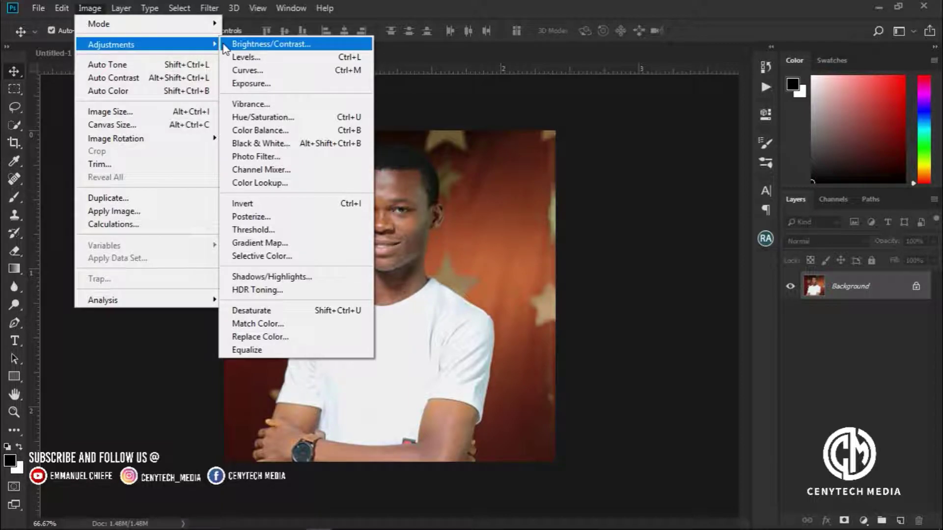
Preview Brightness/Contrast slider changes on the portrait, then cancel them
left_click(224, 44)
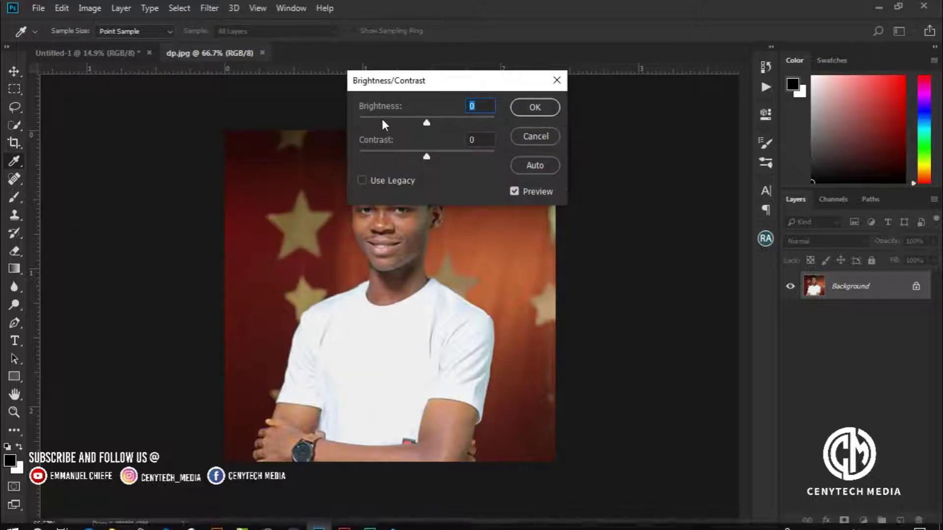
mouse_move(427, 122)
left_mouse_down()
mouse_move(484, 122)
mouse_move(425, 123)
left_mouse_up()
left_click_drag(426, 156, 507, 153)
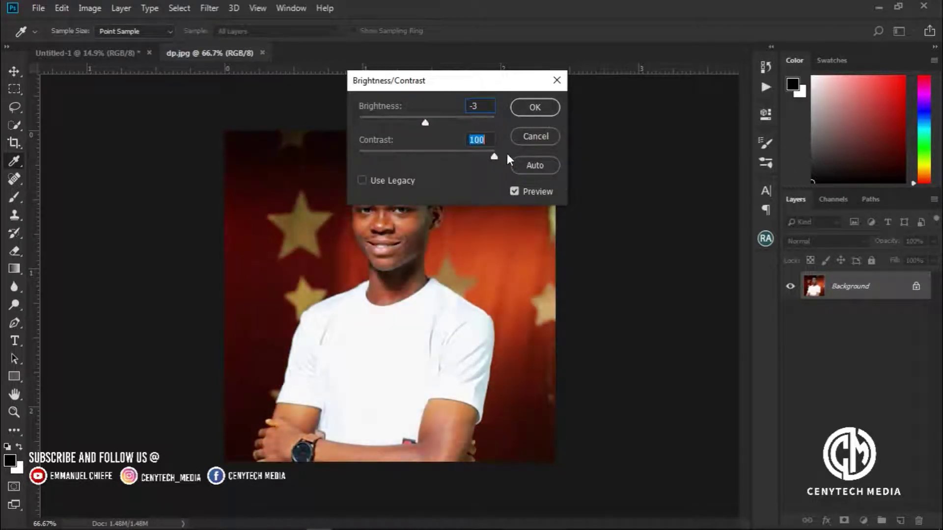
left_click(534, 137)
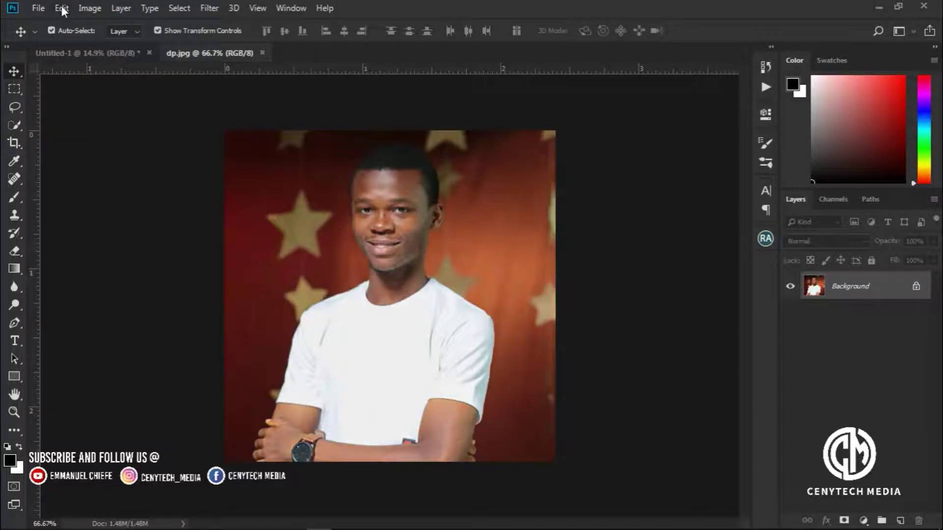
Preview Levels with output narrowed to 79–140 on the portrait, then cancel it
left_click(90, 8)
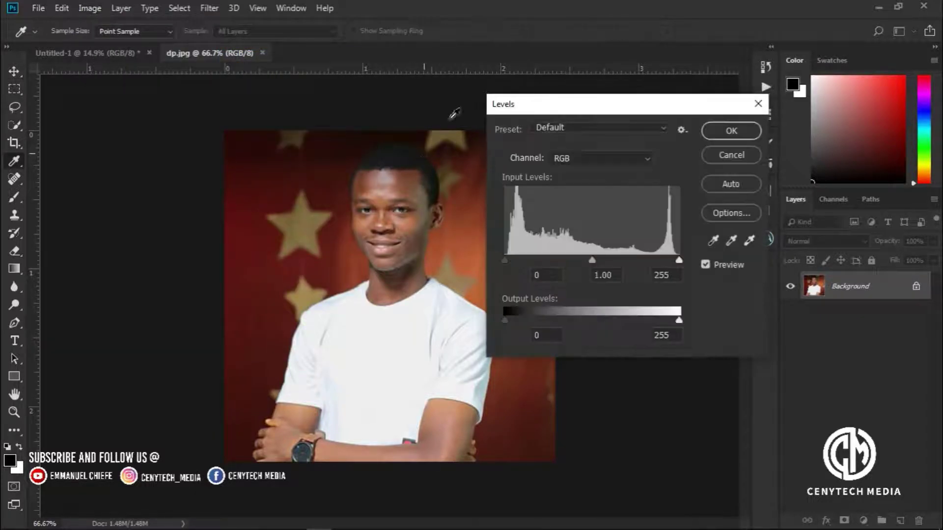
mouse_move(534, 105)
left_mouse_down()
mouse_move(262, 29)
mouse_move(282, 15)
left_mouse_up()
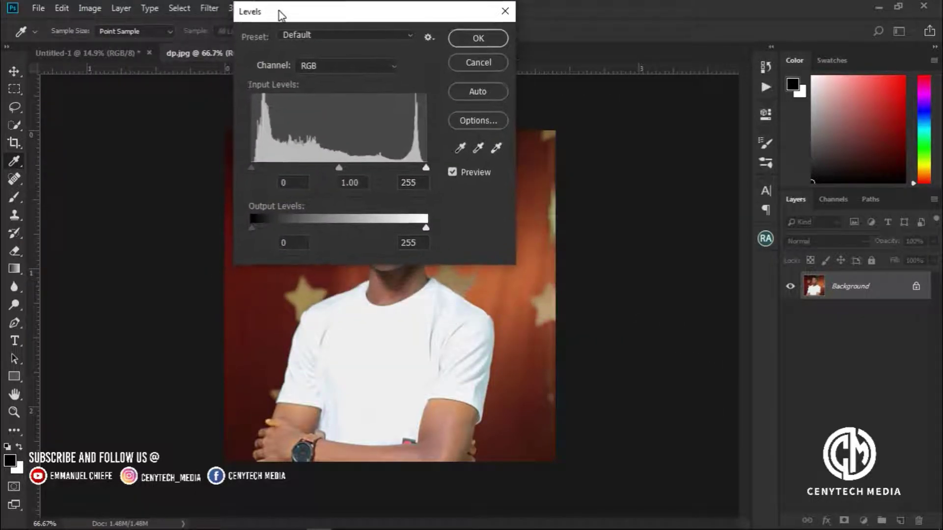
left_click_drag(254, 227, 306, 227)
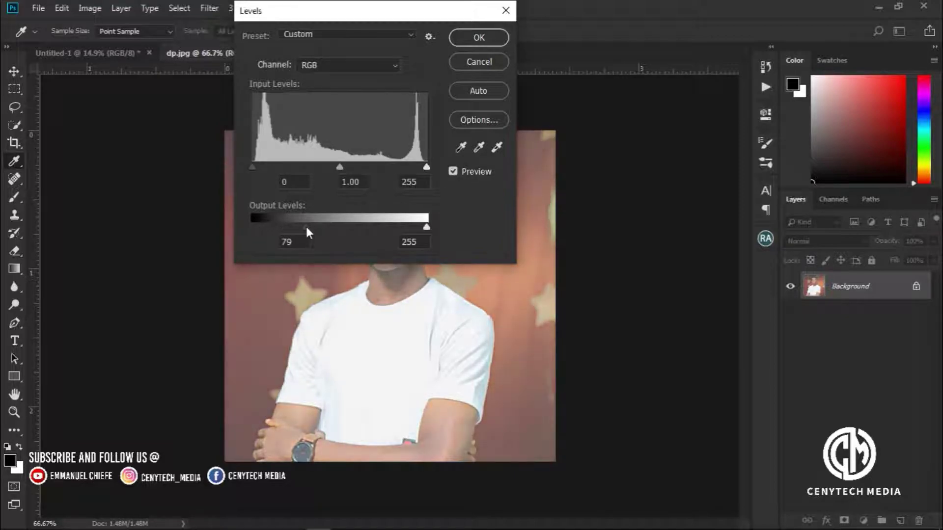
left_click_drag(426, 227, 348, 227)
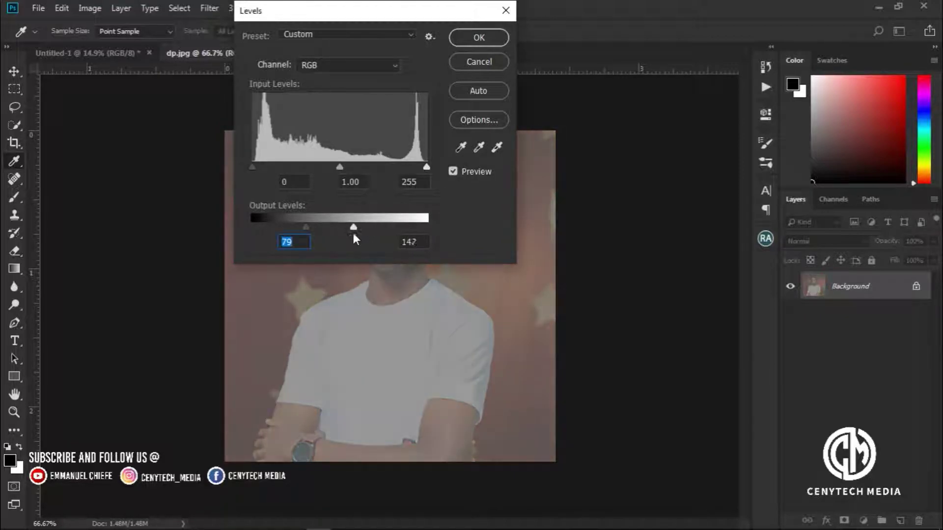
key("Tab")
left_click_drag(344, 11, 594, 26)
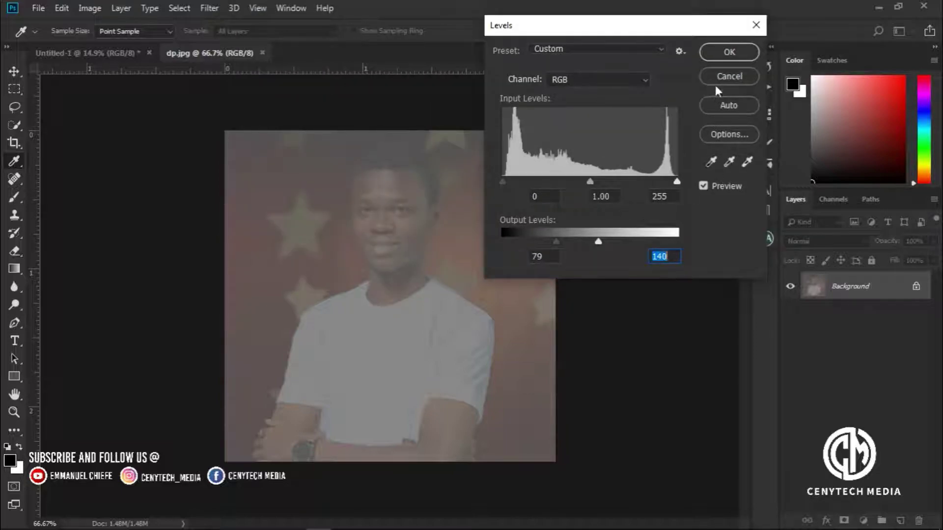
left_click(717, 79)
left_click(89, 8)
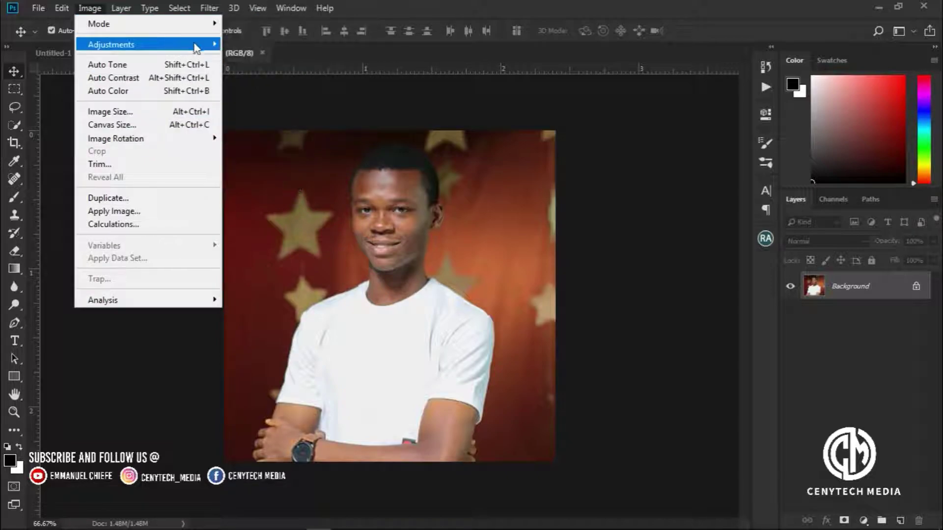
mouse_move(111, 45)
left_click(246, 57)
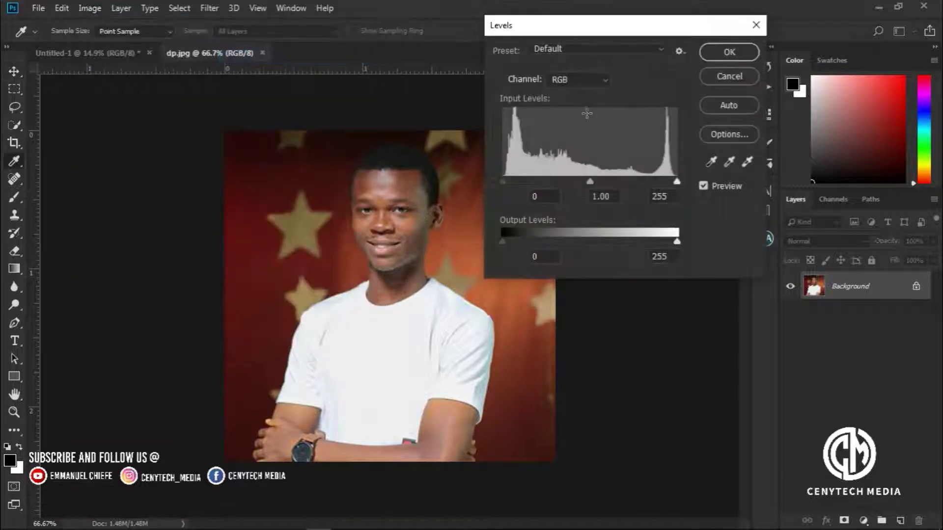
mouse_move(677, 242)
left_mouse_down()
mouse_move(512, 248)
mouse_move(694, 264)
left_mouse_up()
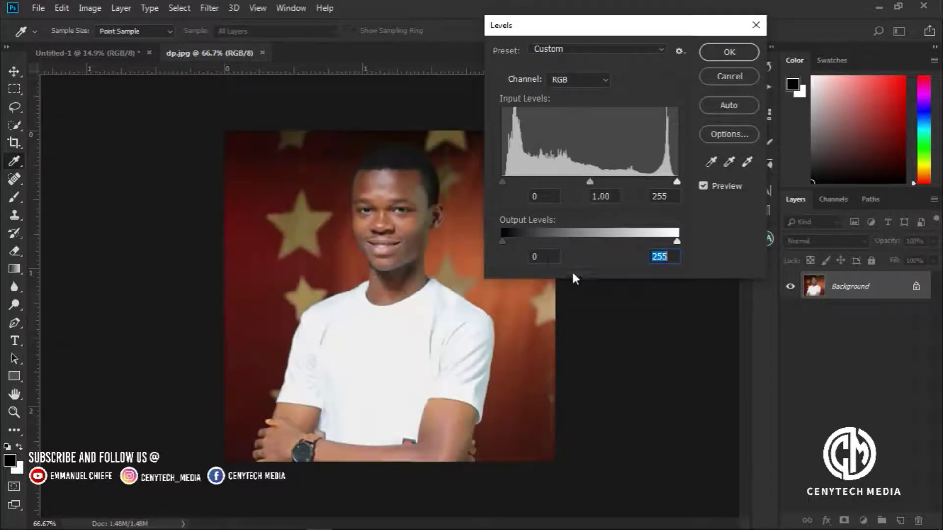
mouse_move(502, 244)
left_mouse_down()
mouse_move(667, 254)
mouse_move(467, 255)
left_mouse_up()
left_click(604, 80)
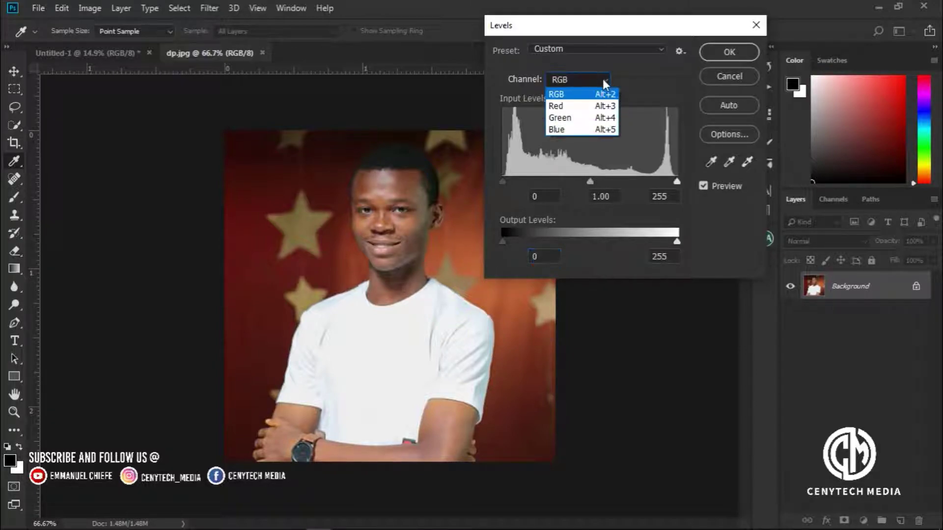
left_click(582, 107)
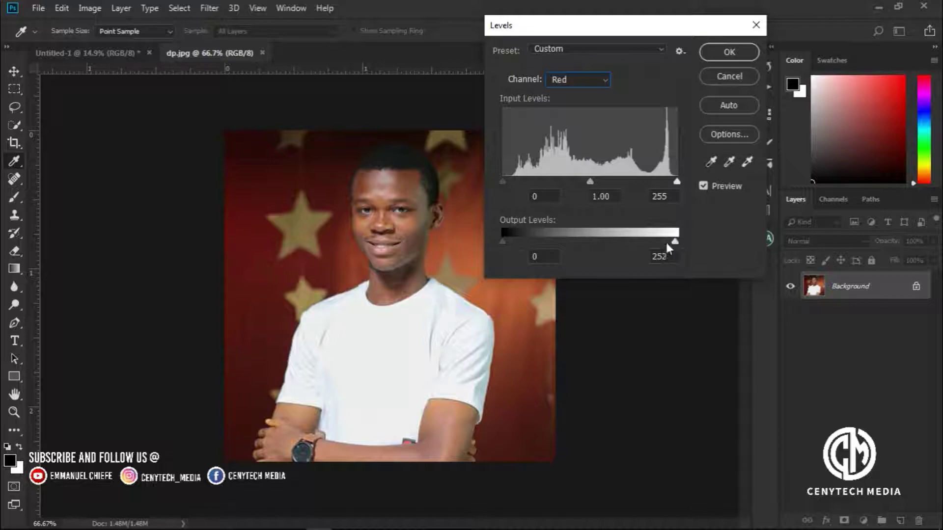
mouse_move(669, 247)
left_mouse_down()
mouse_move(573, 243)
mouse_move(720, 250)
left_mouse_up()
mouse_move(502, 242)
left_mouse_down()
mouse_move(643, 243)
mouse_move(503, 241)
left_mouse_up()
left_click(708, 82)
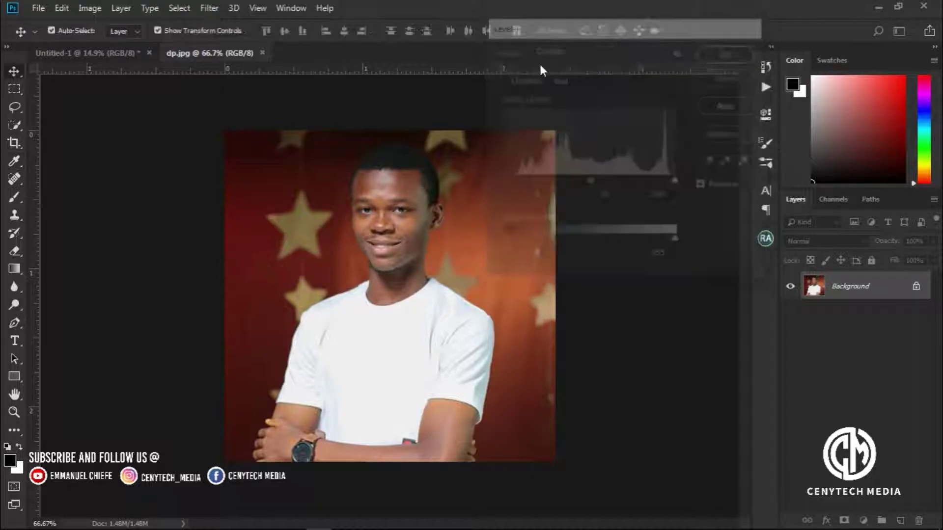
Preview an S-shaped RGB Curves adjustment on the portrait, then cancel it
left_click(93, 9)
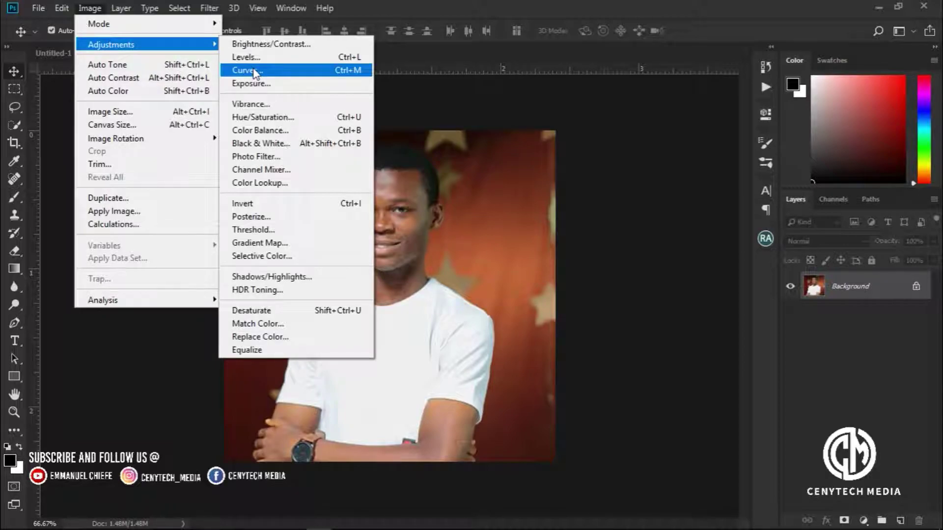
left_click(245, 71)
left_click_drag(404, 66, 620, 89)
left_click_drag(570, 288, 569, 270)
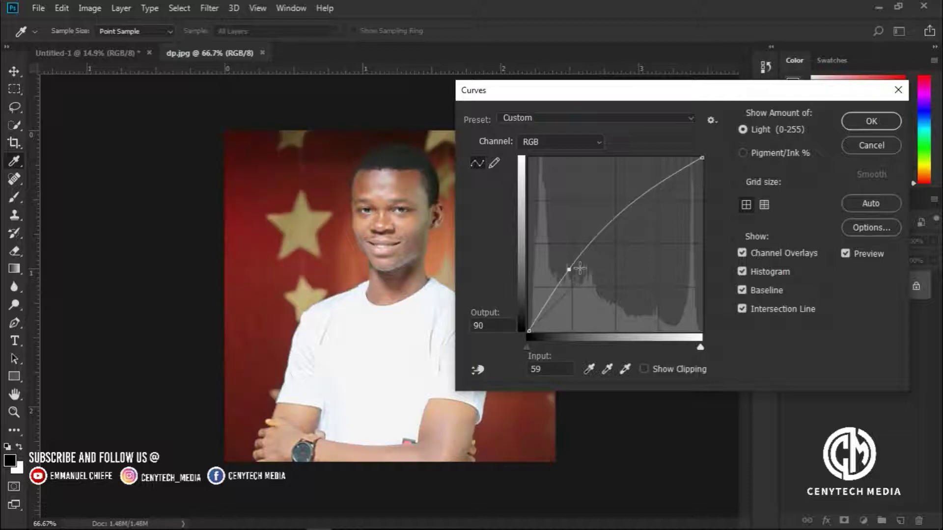
mouse_move(606, 226)
left_mouse_down()
mouse_move(618, 249)
mouse_move(580, 201)
left_mouse_up()
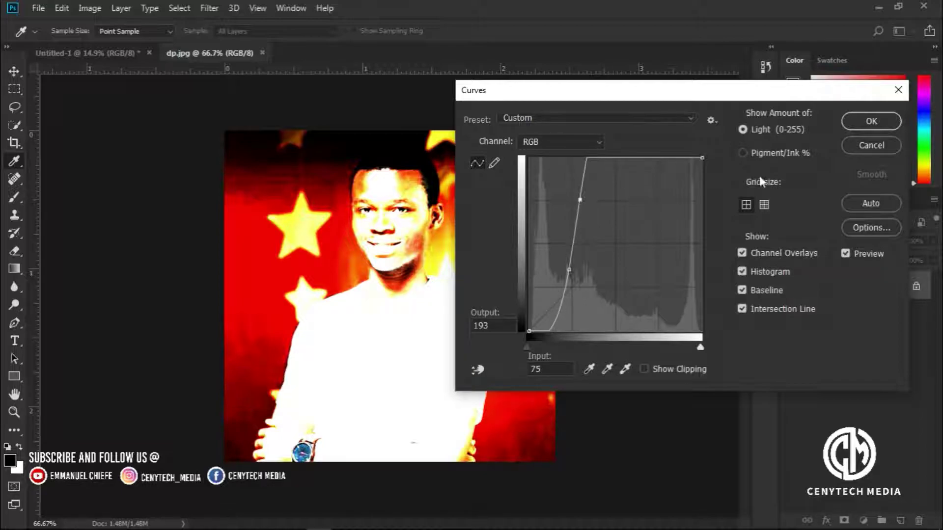
left_click(854, 148)
left_click(87, 8)
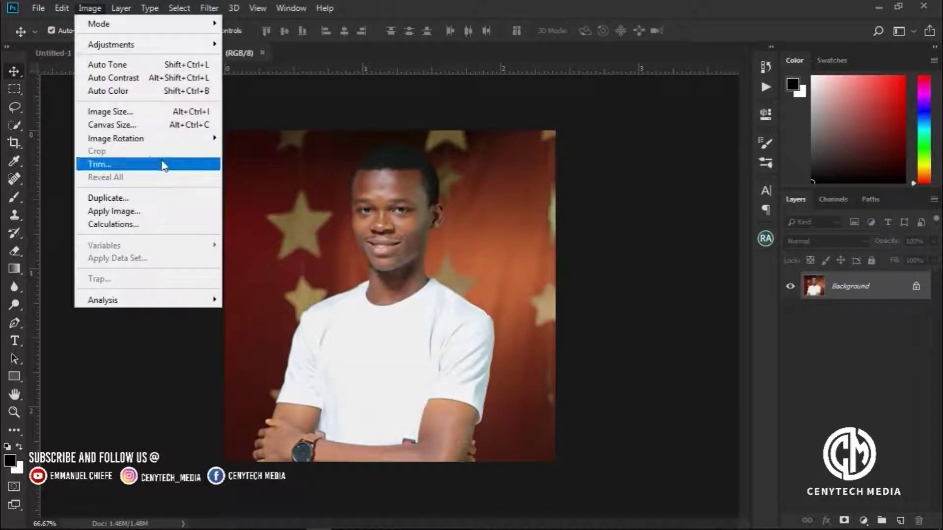
mouse_move(111, 44)
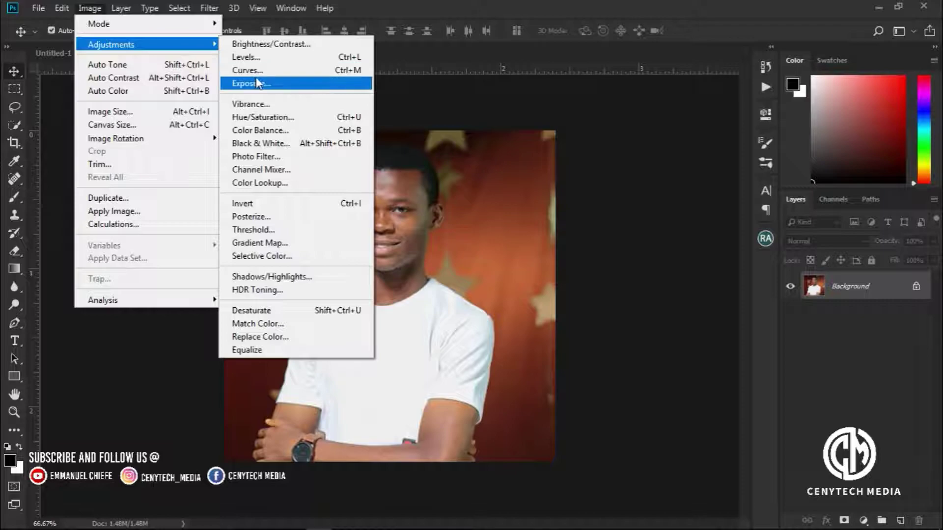
left_click(256, 71)
left_click(559, 142)
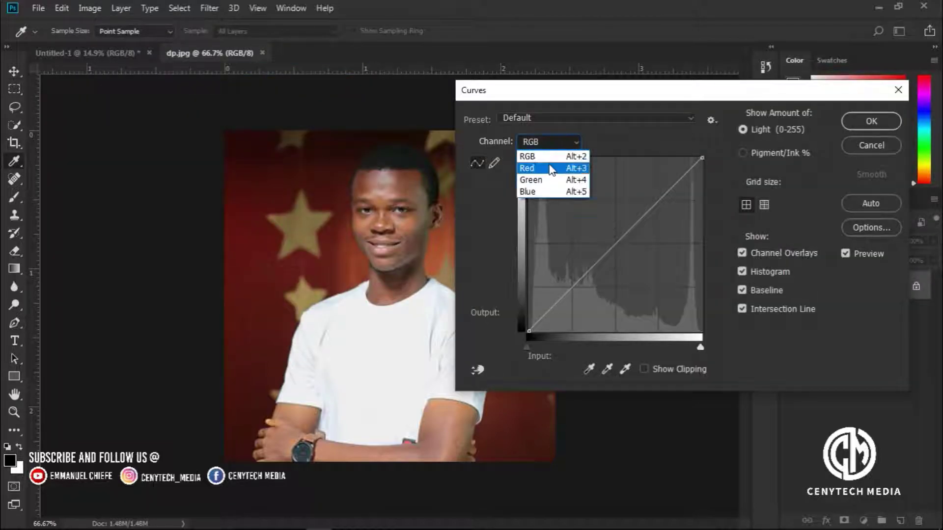
left_click(550, 168)
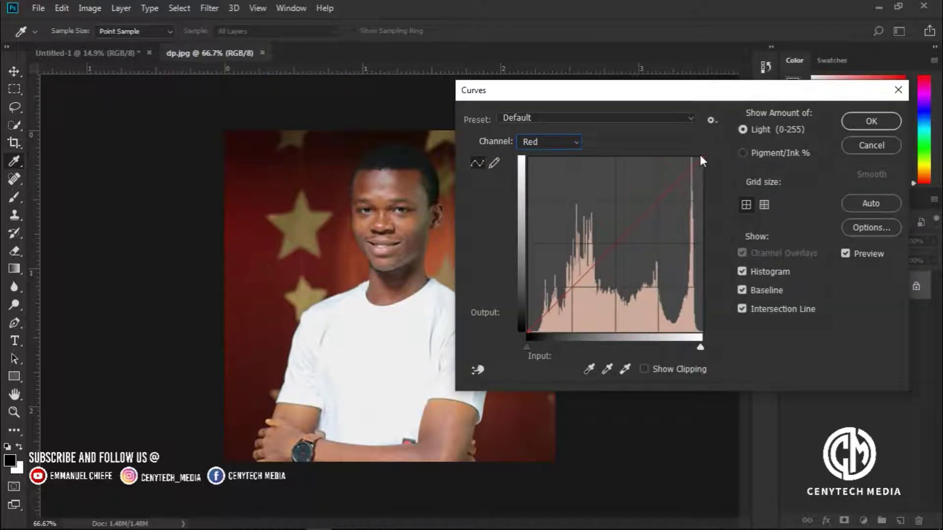
left_click_drag(700, 158, 692, 208)
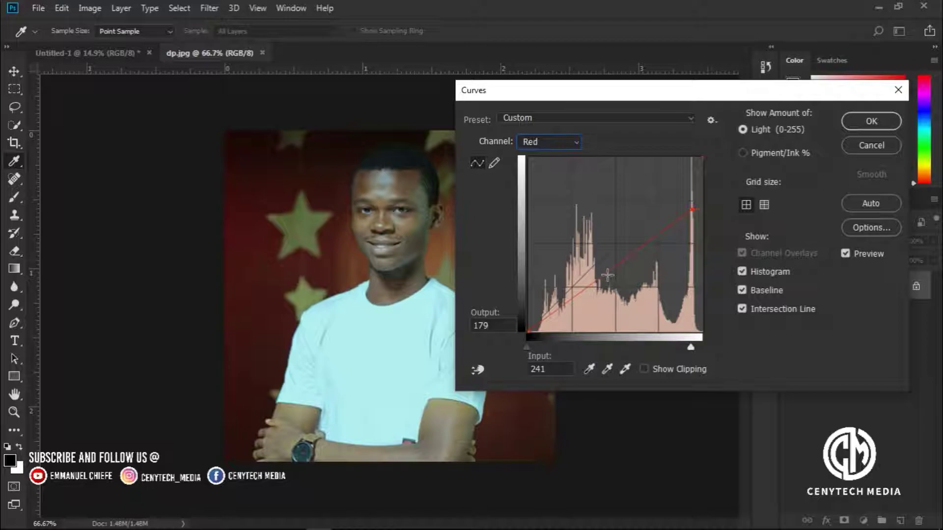
mouse_move(606, 273)
left_mouse_down()
mouse_move(588, 251)
mouse_move(628, 270)
left_mouse_up()
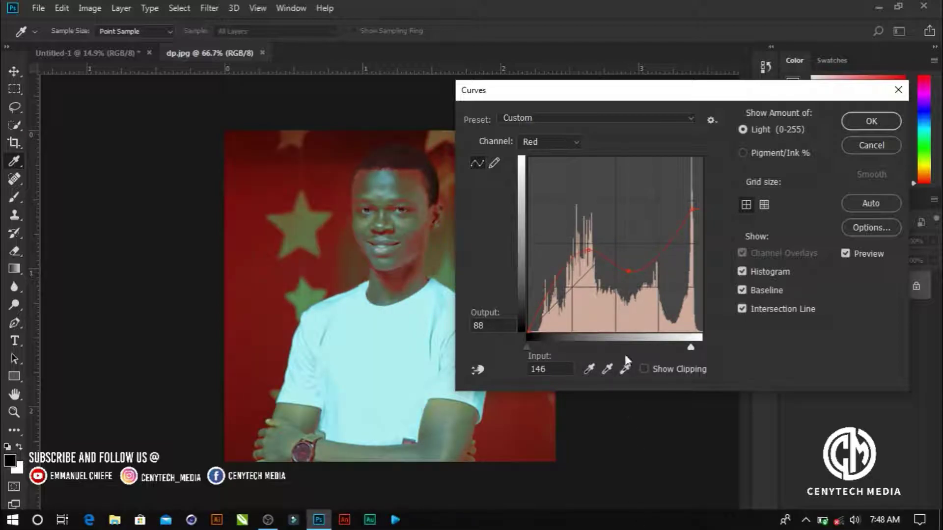
left_click_drag(588, 251, 566, 207)
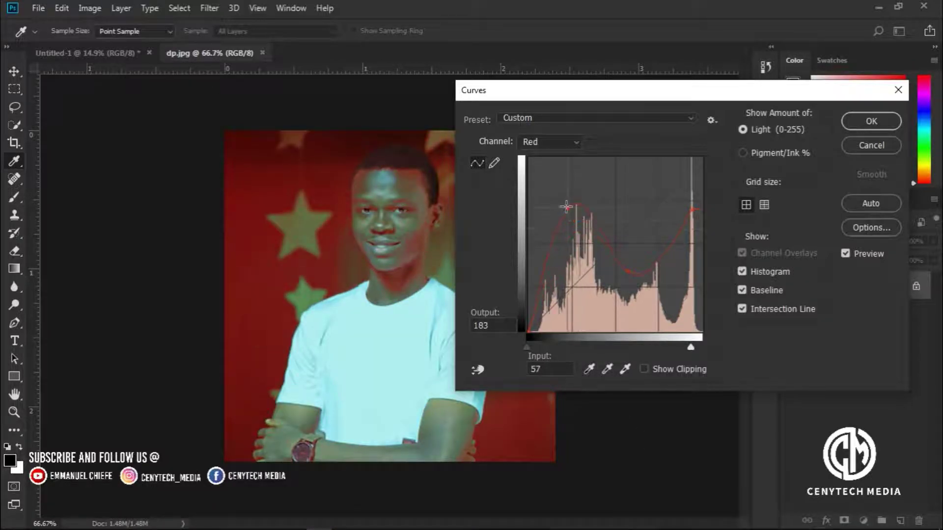
mouse_move(629, 271)
left_mouse_down()
mouse_move(571, 289)
mouse_move(628, 274)
left_mouse_up()
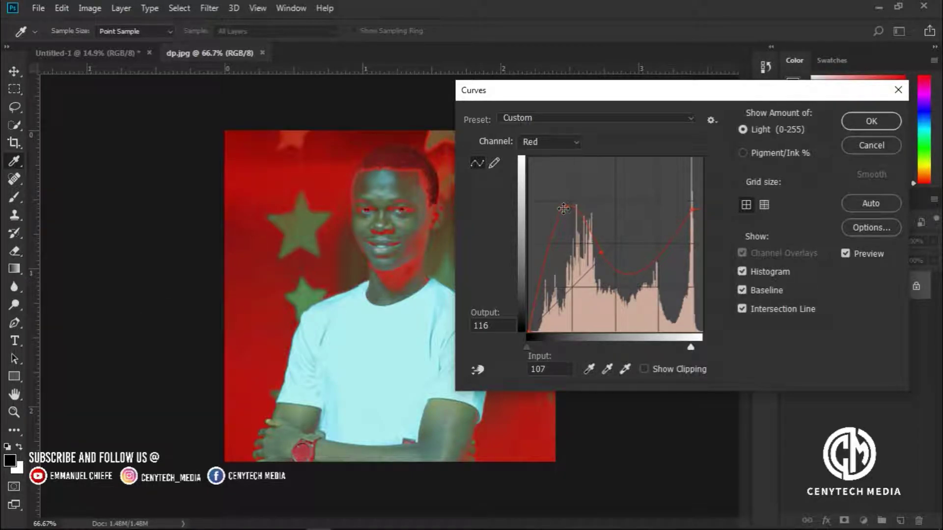
left_click_drag(567, 214, 567, 225)
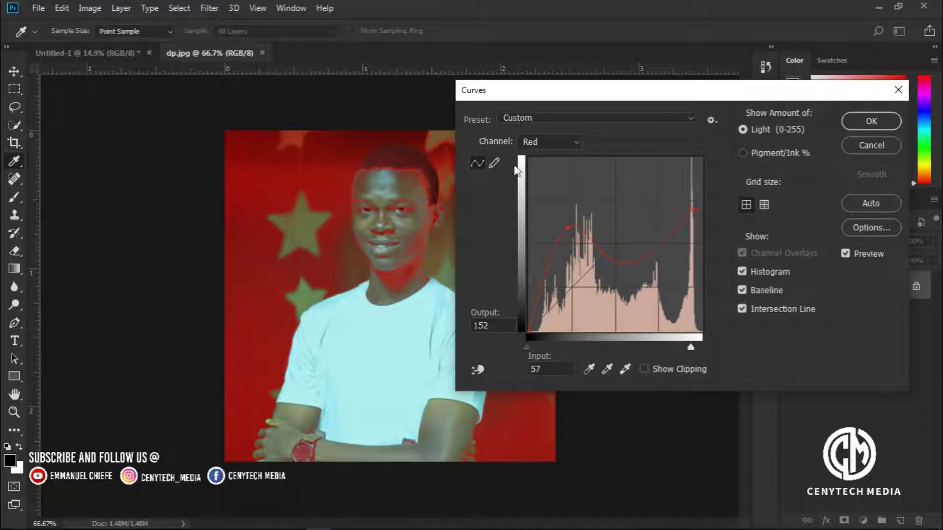
left_click(872, 146)
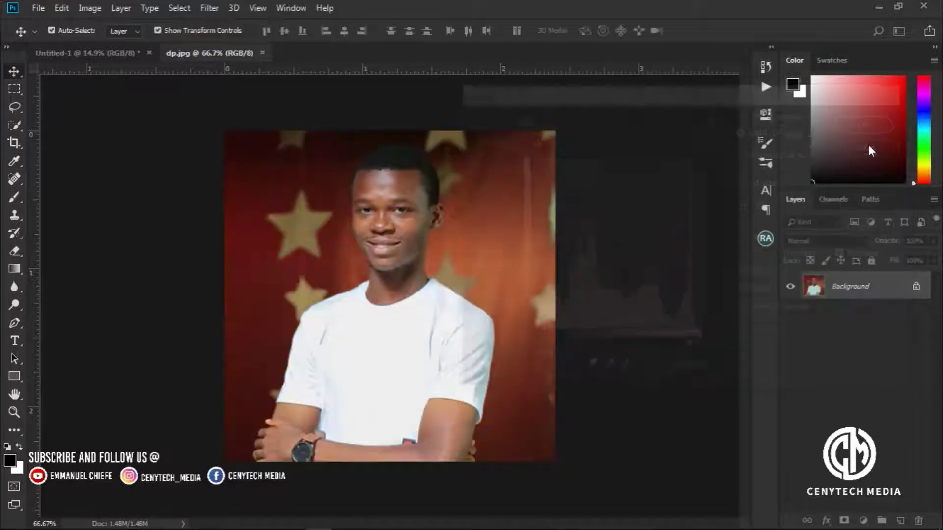
left_click(112, 5)
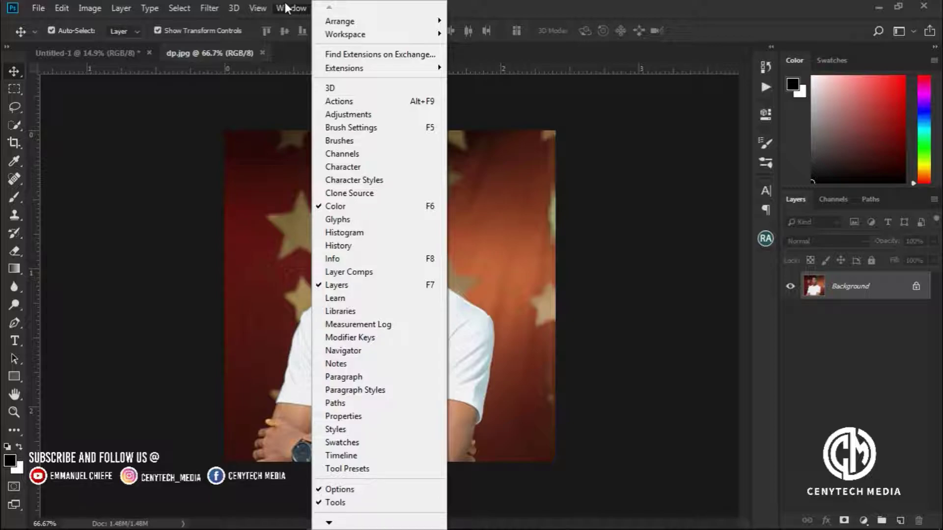
left_click(286, 5)
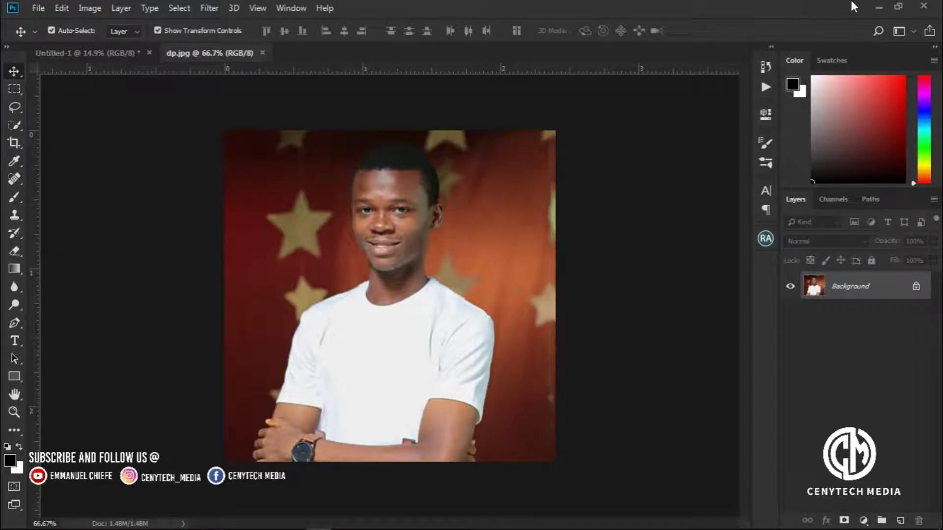
Minimize Photoshop to reveal the desktop
left_click(879, 3)
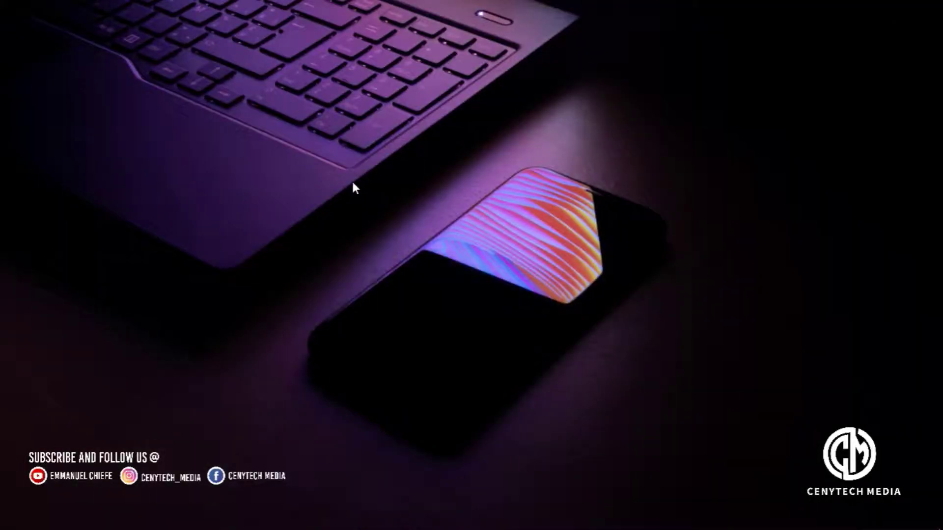